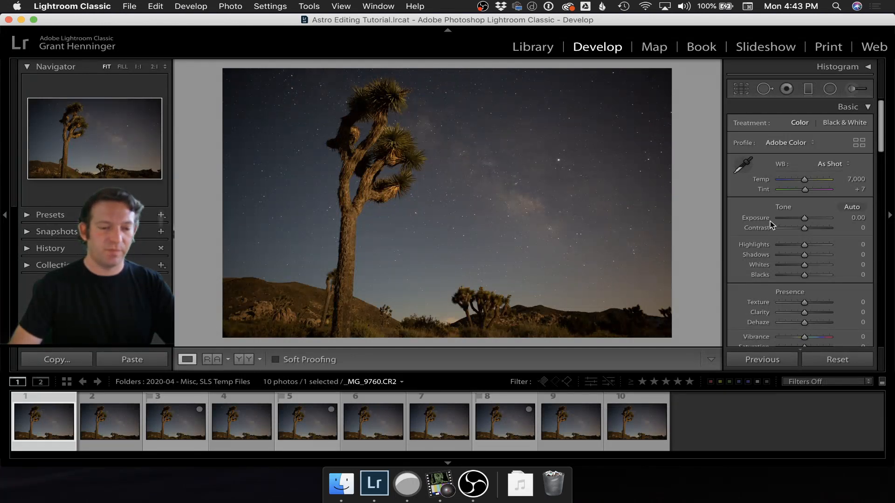
Set the first photo's exposure to +0.75 and its white balance temperature to 6,000
left_click_drag(804, 217, 808, 218)
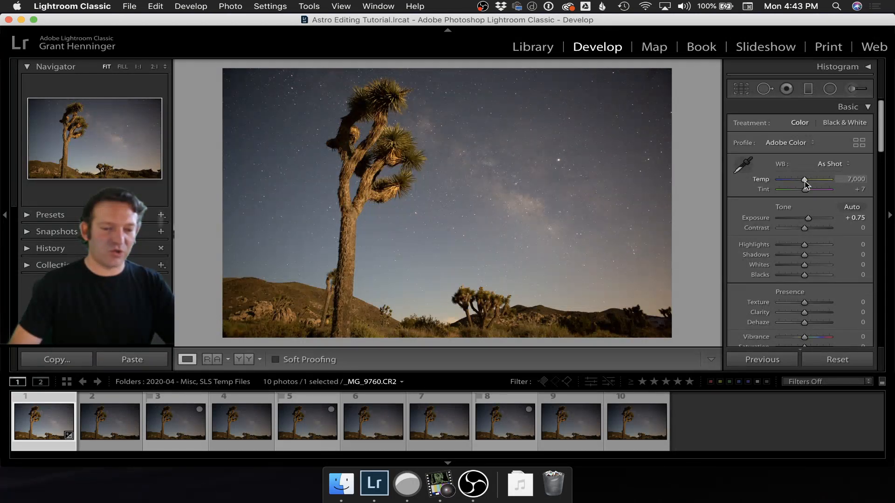
left_click_drag(804, 181, 800, 181)
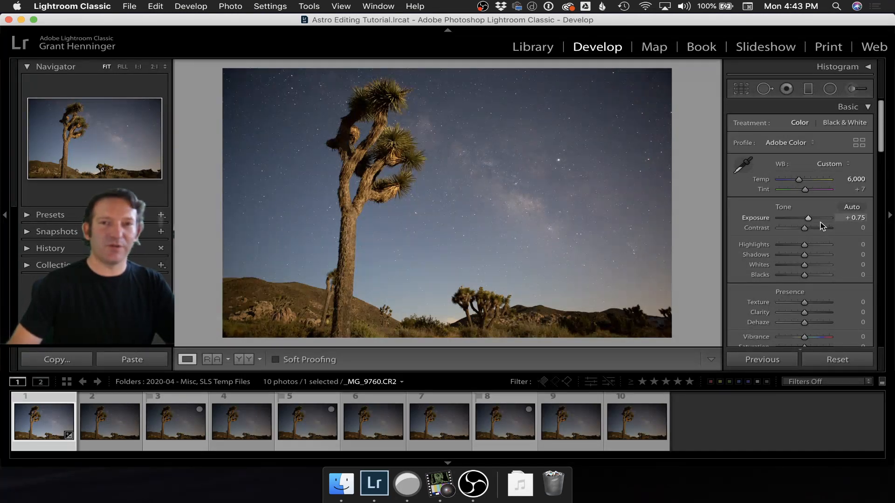
Set the color noise reduction of the first photo to 0
scroll(820, 222, "down", 5)
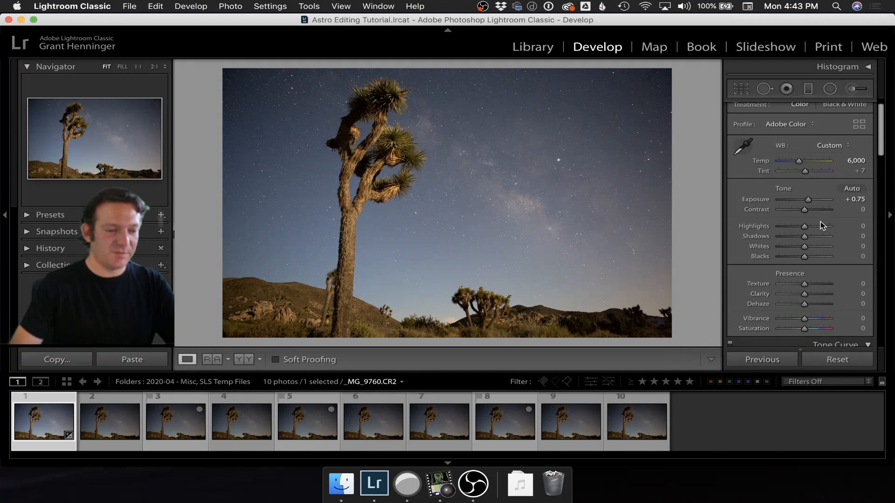
scroll(820, 222, "down", 8)
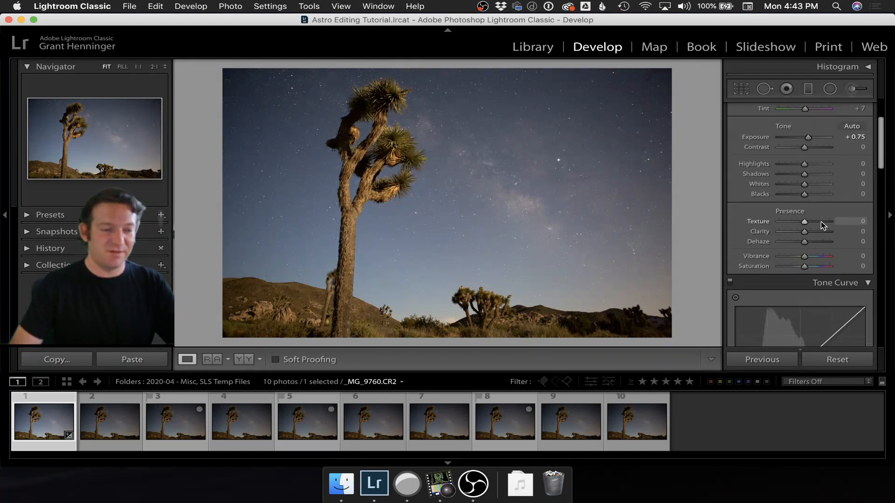
scroll(821, 222, "down", 10)
scroll(821, 222, "up", 17)
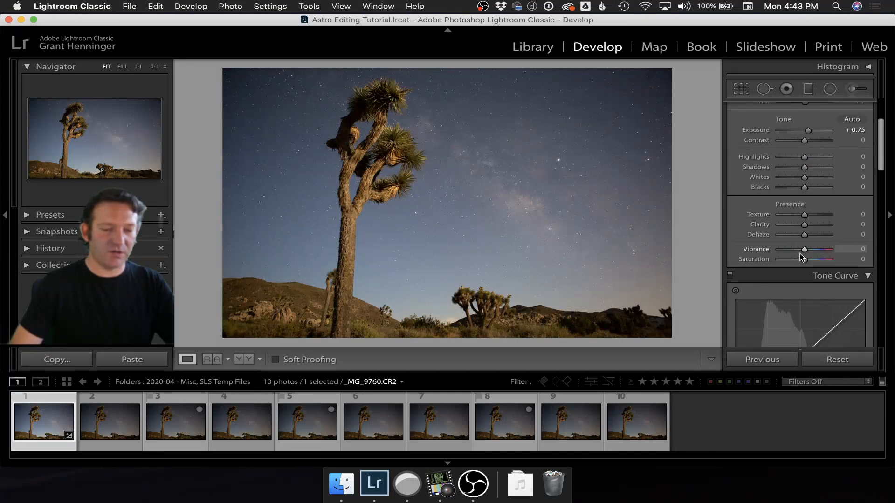
scroll(801, 255, "down", 8)
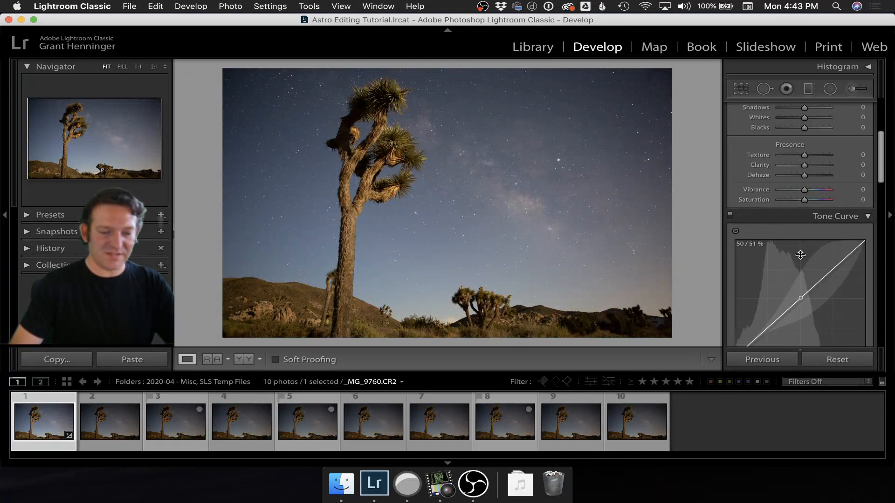
scroll(801, 256, "down", 12)
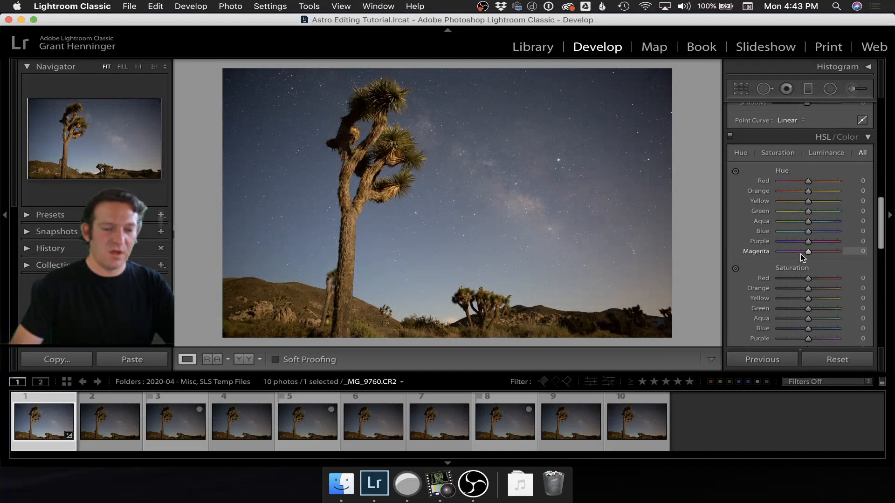
scroll(801, 256, "down", 6)
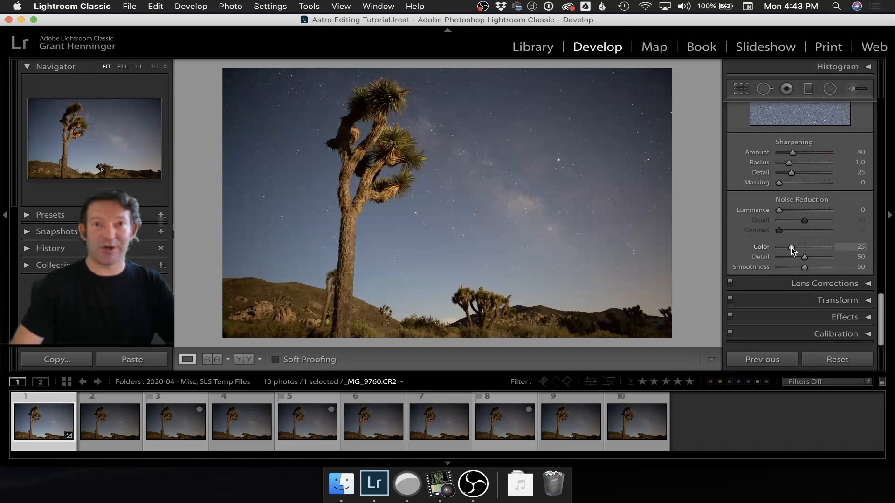
left_click_drag(792, 250, 776, 249)
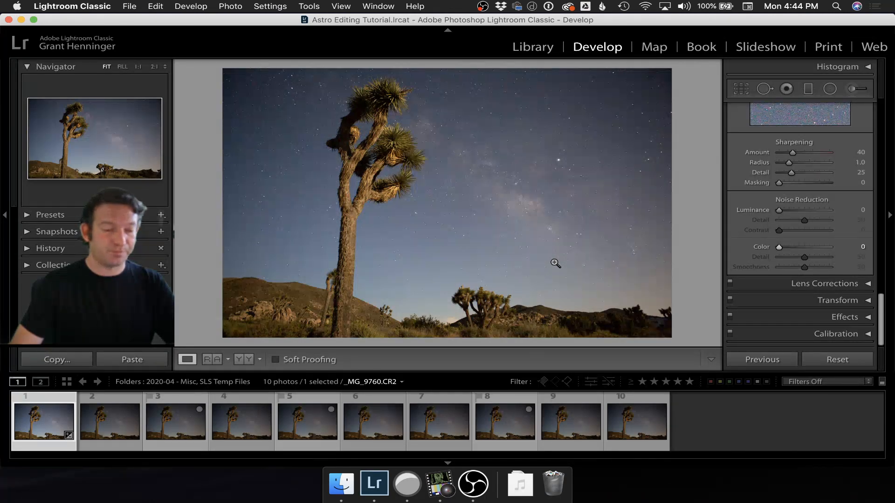
Select all ten photos and synchronize every develop setting from the first photo to the others
left_click(639, 423)
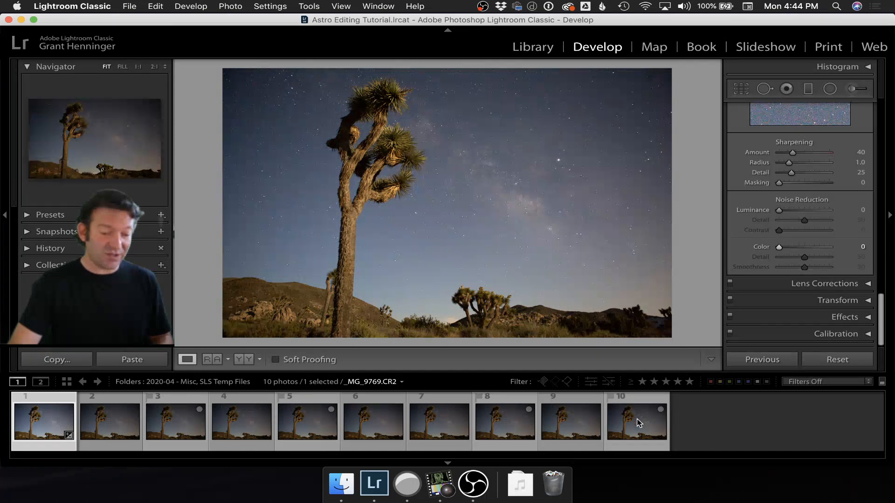
left_click(639, 422, "shift")
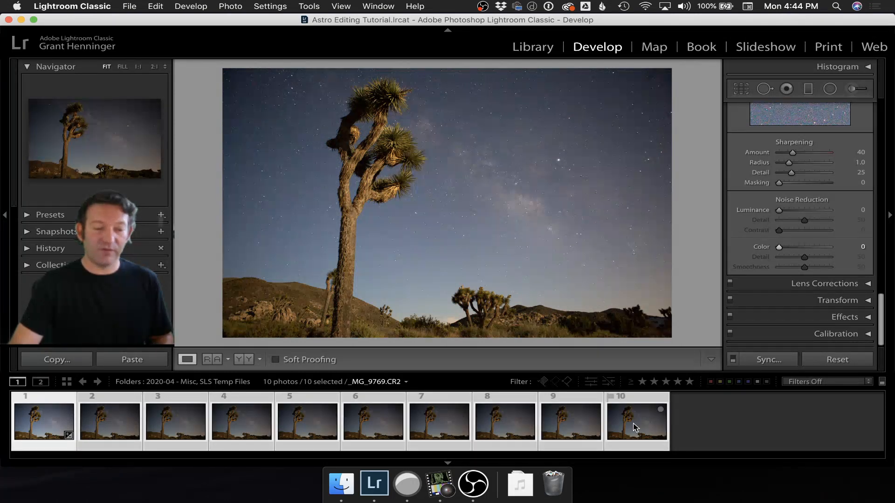
right_click(636, 426)
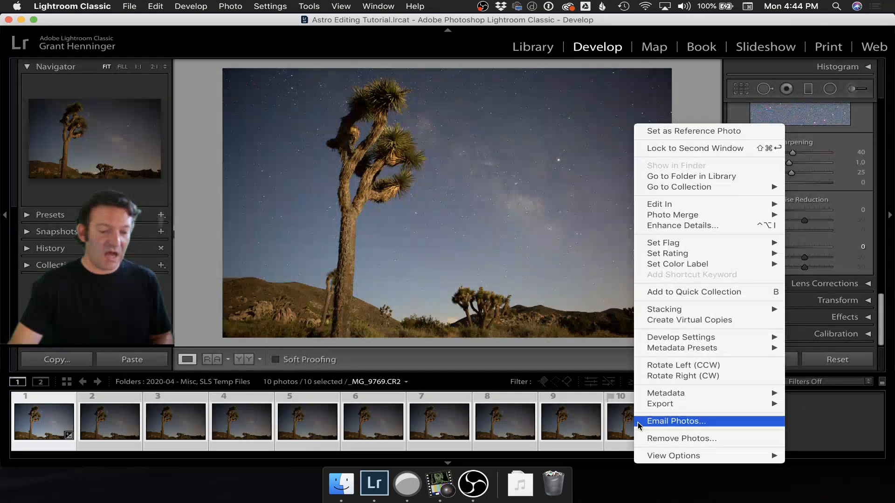
mouse_move(693, 337)
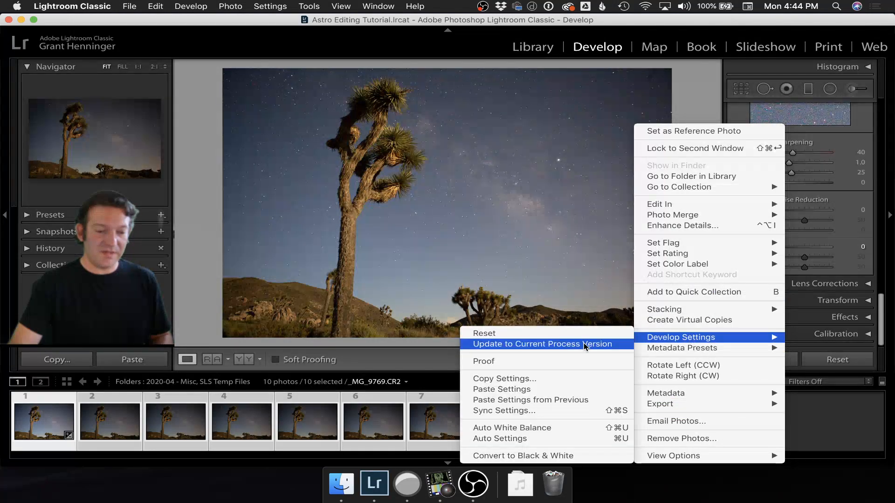
left_click(526, 411)
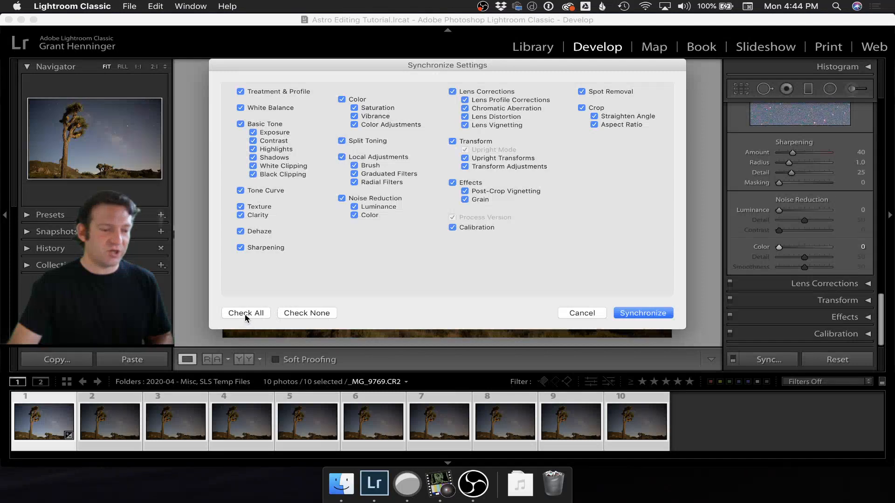
left_click(653, 316)
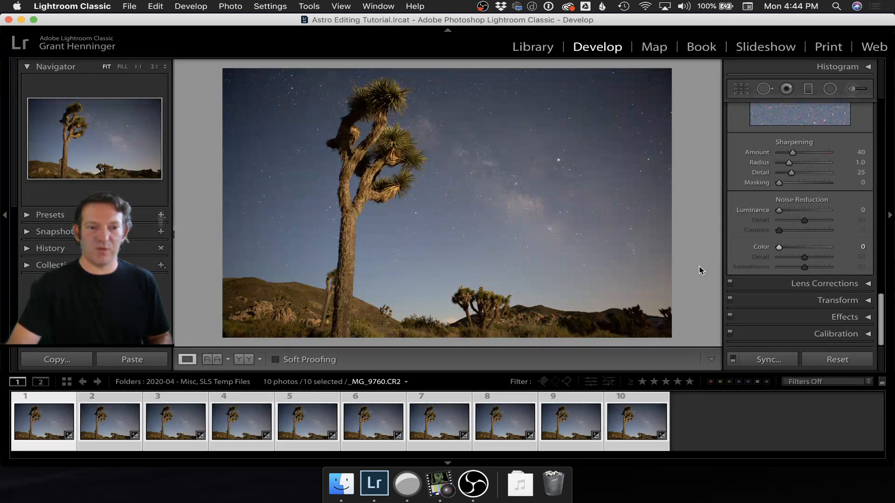
Set up an export of the ten photos based on the SLS Temp Files preset, placing them in the SLS Temp Files subfolder
right_click(630, 427)
mouse_move(666, 405)
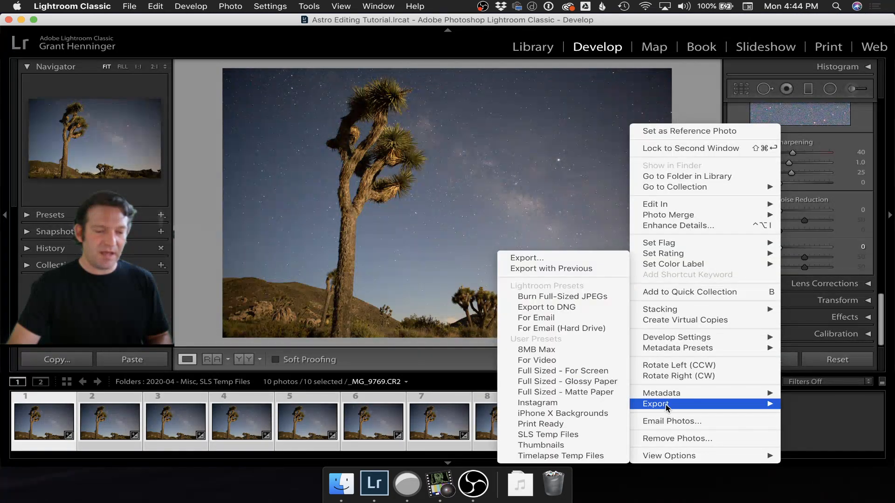
left_click(565, 260)
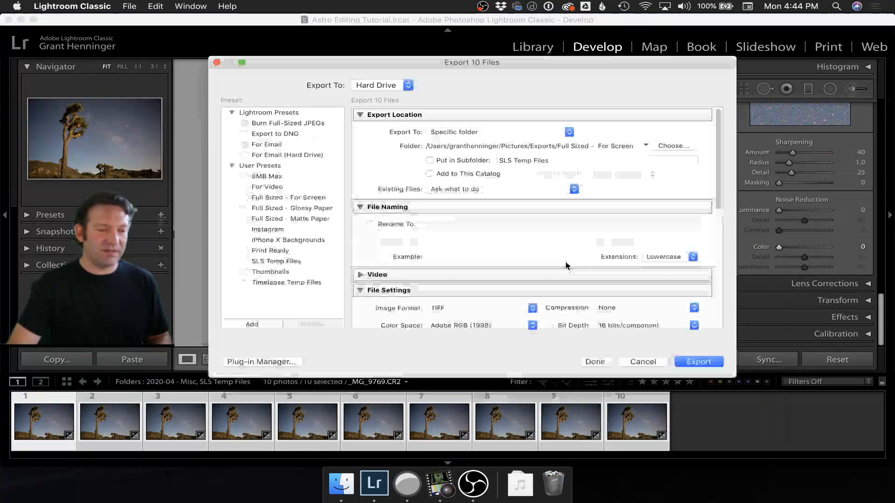
left_click(289, 262)
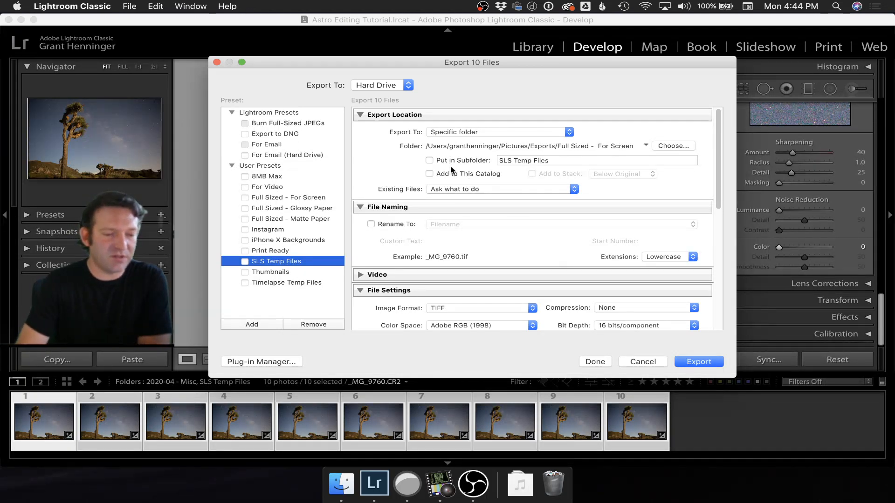
left_click(429, 160)
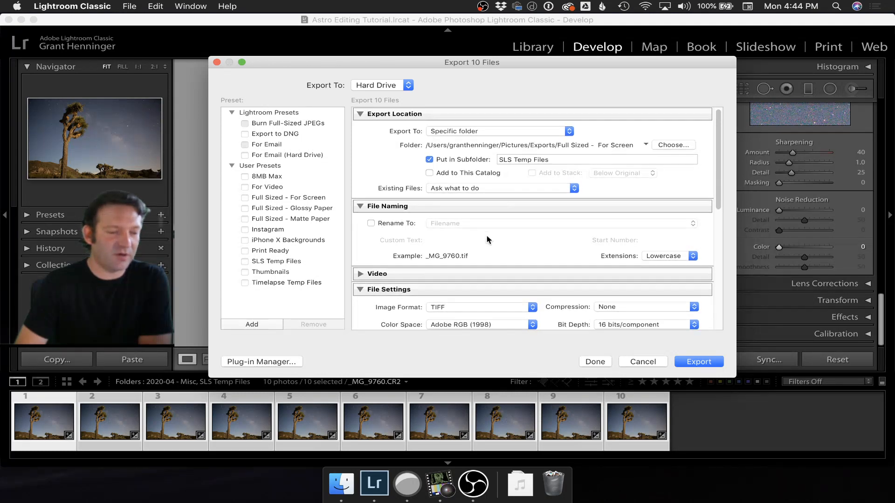
Set the export color space to ProPhoto RGB, keeping 16-bit uncompressed TIFF, and export the ten photos
scroll(486, 234, "down", 2)
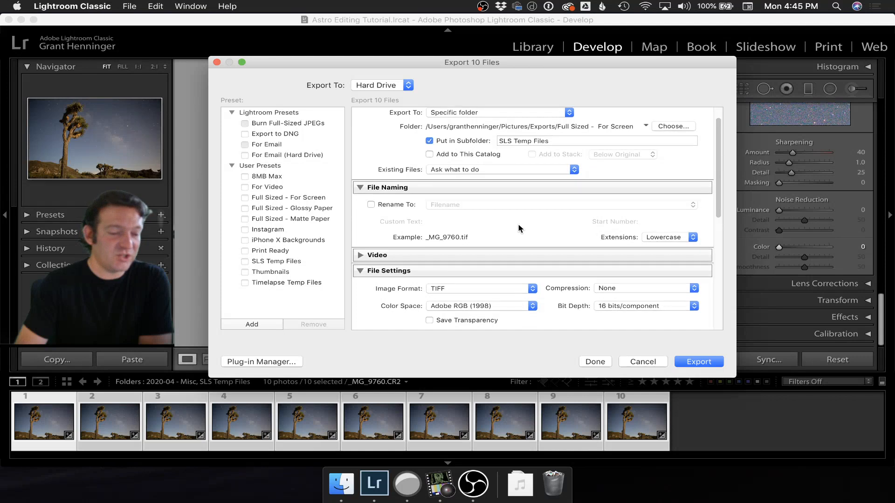
scroll(519, 222, "down", 5)
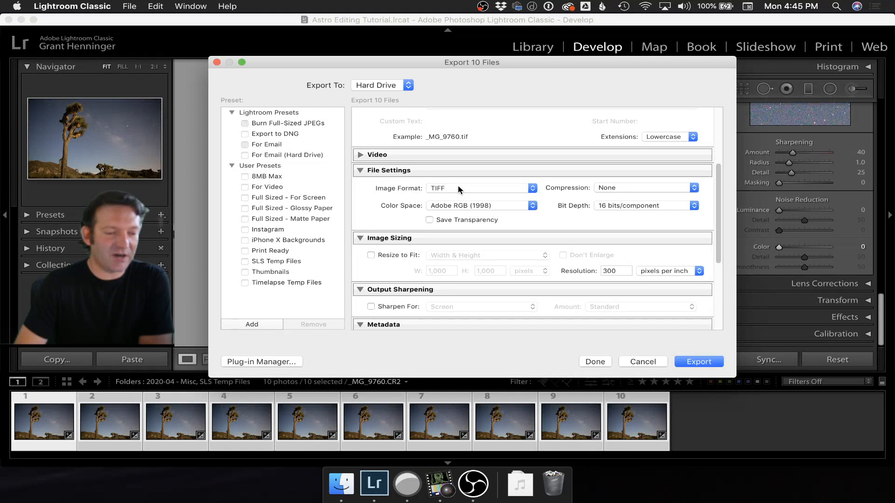
left_click(460, 206)
left_click(460, 216)
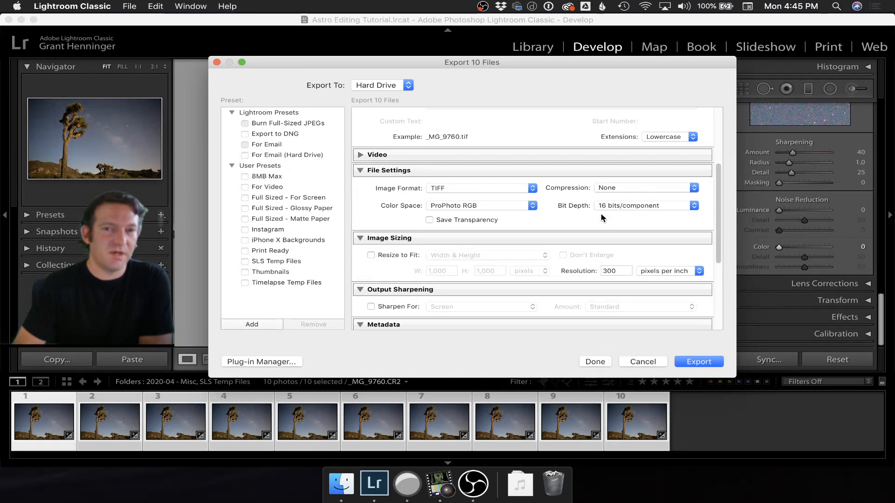
scroll(600, 214, "down", 2)
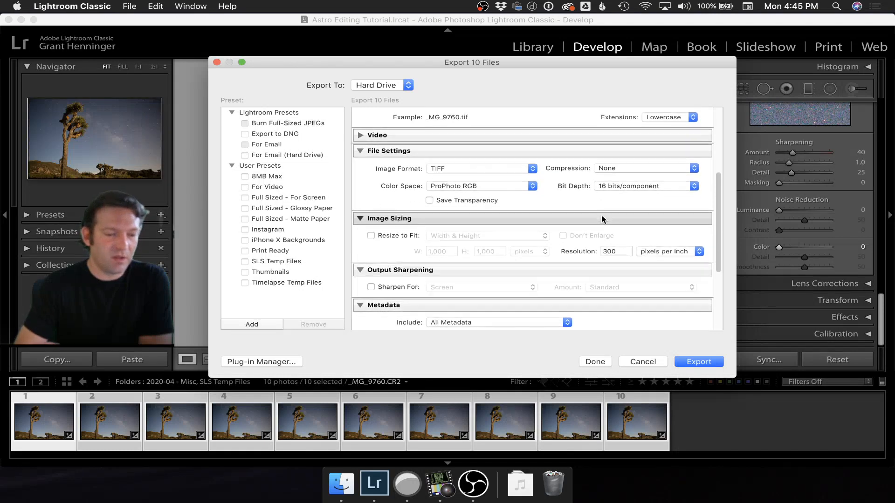
scroll(602, 217, "down", 1)
scroll(444, 220, "down", 2)
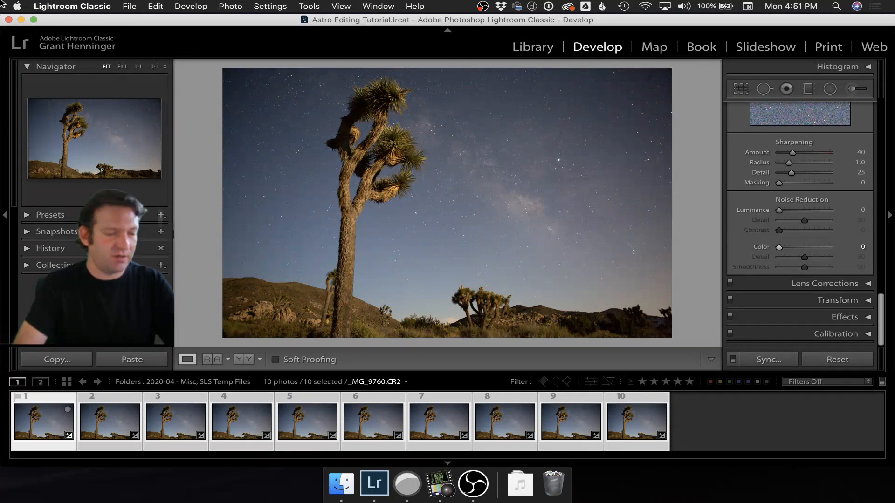
Launch StarryLandscapeStacker and open all ten exported TIFF files, _MG_9760 to _MG_9769, from the SLS Temp Files folder
mouse_move(0, 502)
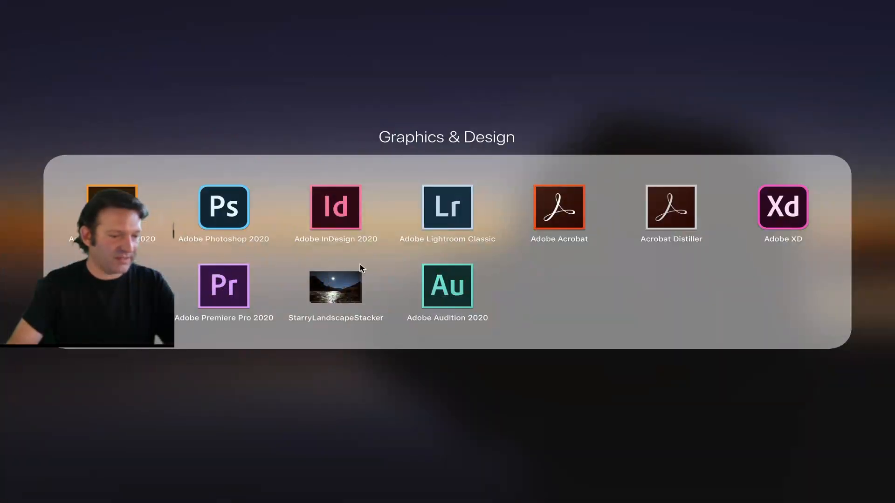
left_click(340, 288)
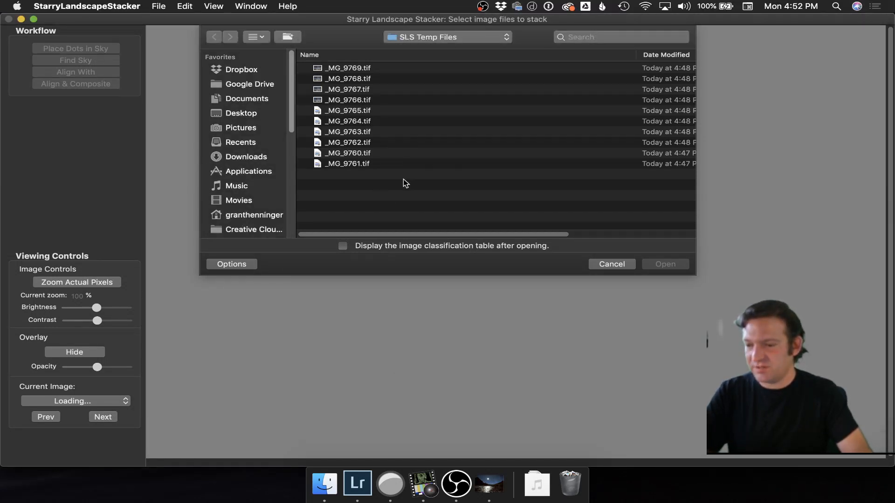
left_click_drag(405, 183, 318, 27)
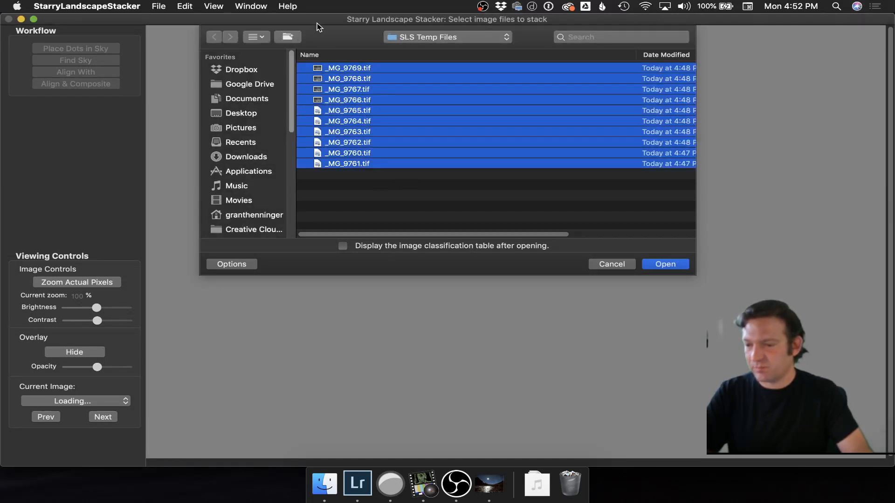
left_click(665, 264)
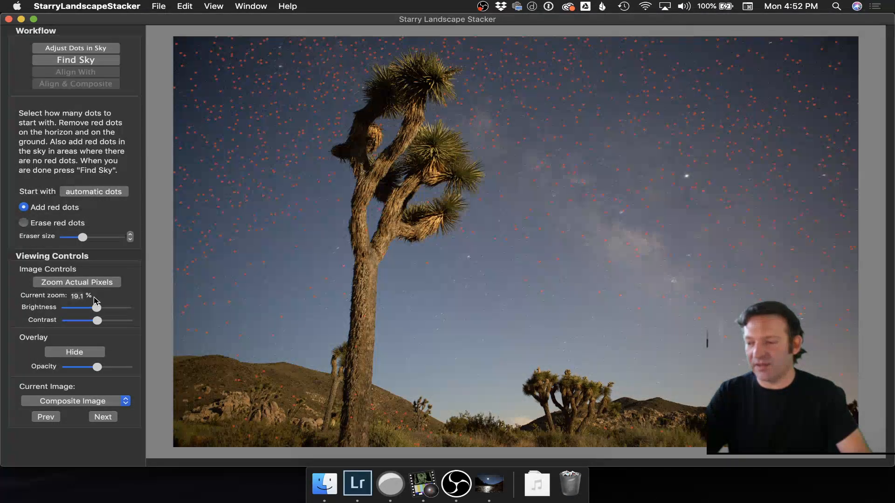
Erase the red dots that lie on the ground, rocks and bushes along the foreground
left_click(24, 222)
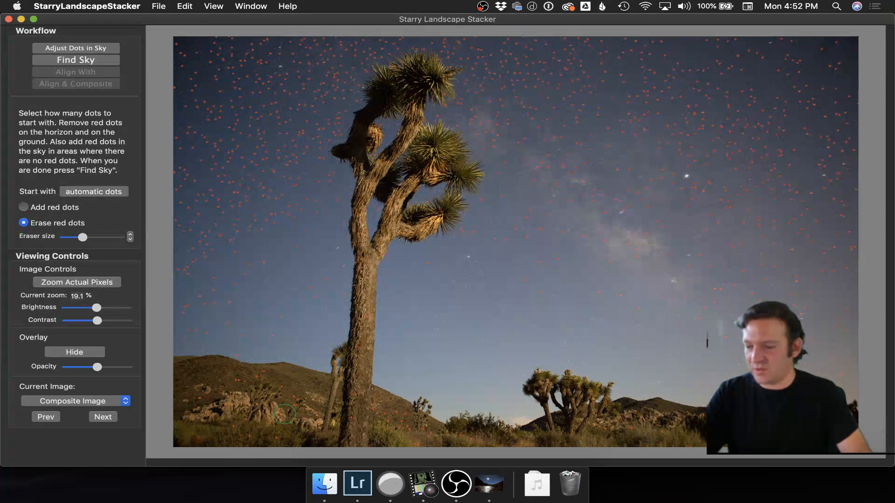
mouse_move(204, 401)
left_mouse_down()
mouse_move(268, 375)
mouse_move(236, 426)
mouse_move(250, 435)
mouse_move(291, 429)
mouse_move(292, 403)
mouse_move(276, 392)
mouse_move(364, 425)
mouse_move(346, 400)
mouse_move(417, 424)
mouse_move(398, 440)
mouse_move(698, 438)
left_mouse_up()
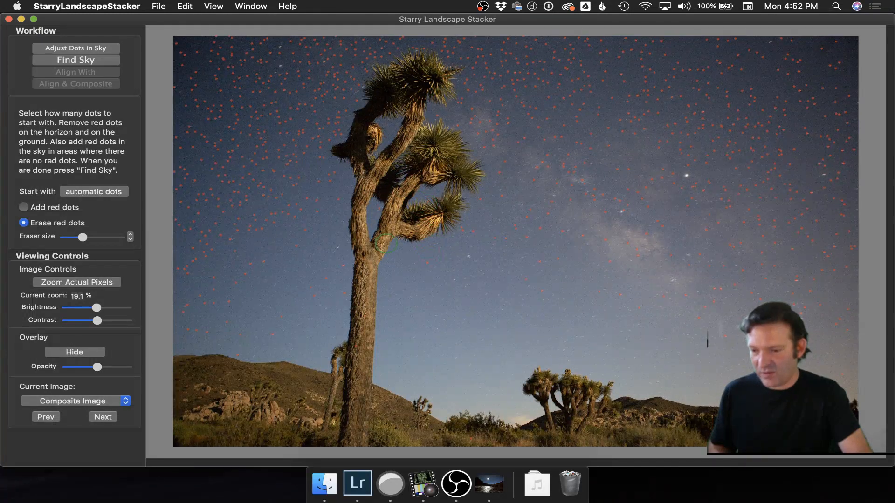
Add red dots to the empty sky just above the hill beside the Joshua tree trunk, working at actual pixels
left_click(57, 209)
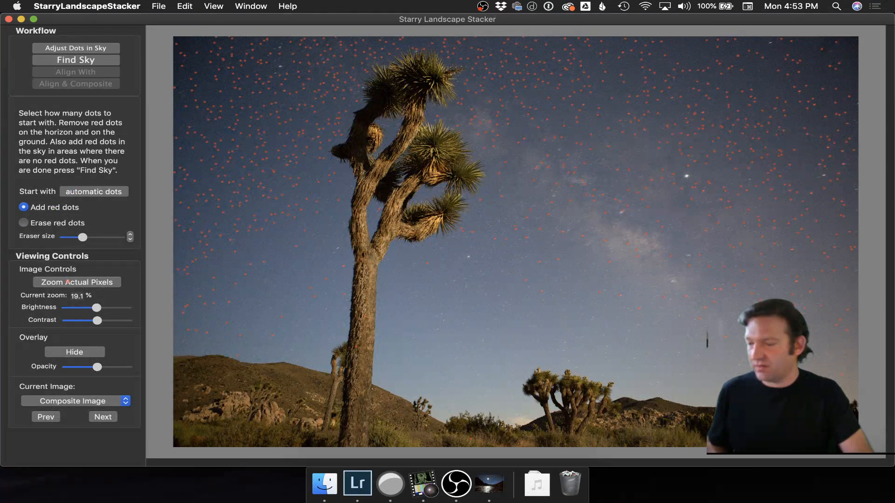
left_click(68, 283)
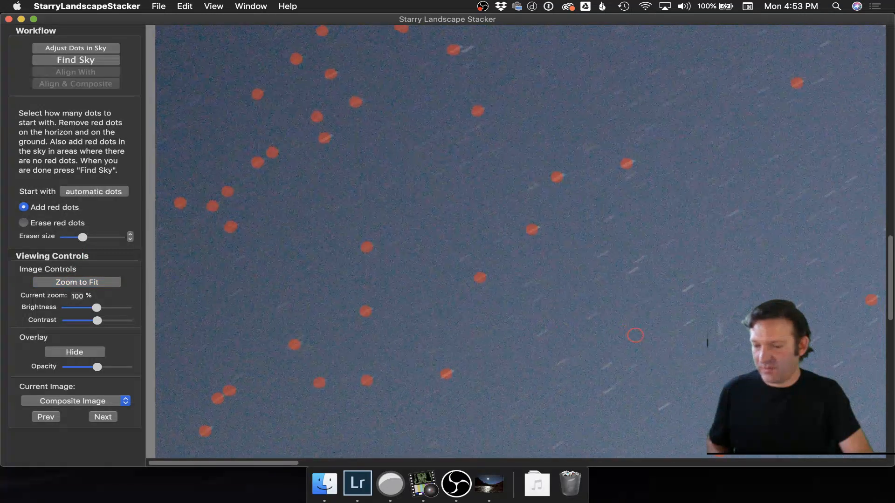
left_click_drag(638, 336, 441, 135)
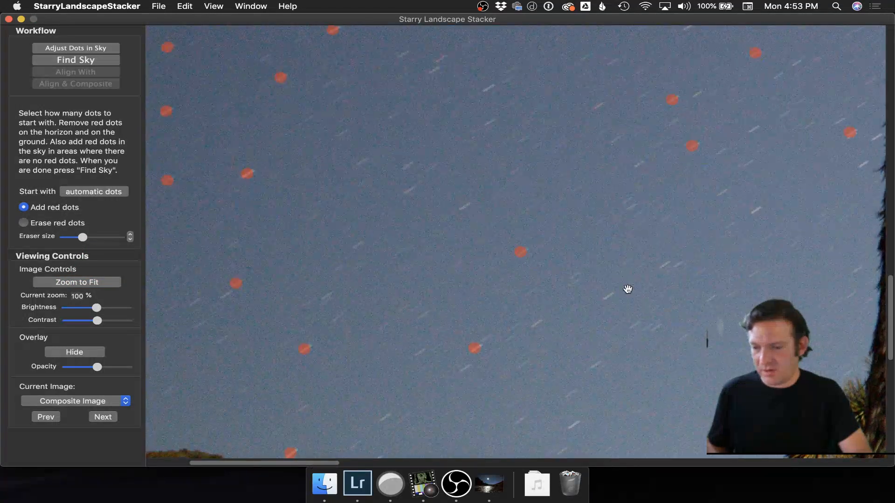
left_click_drag(643, 310, 464, 90)
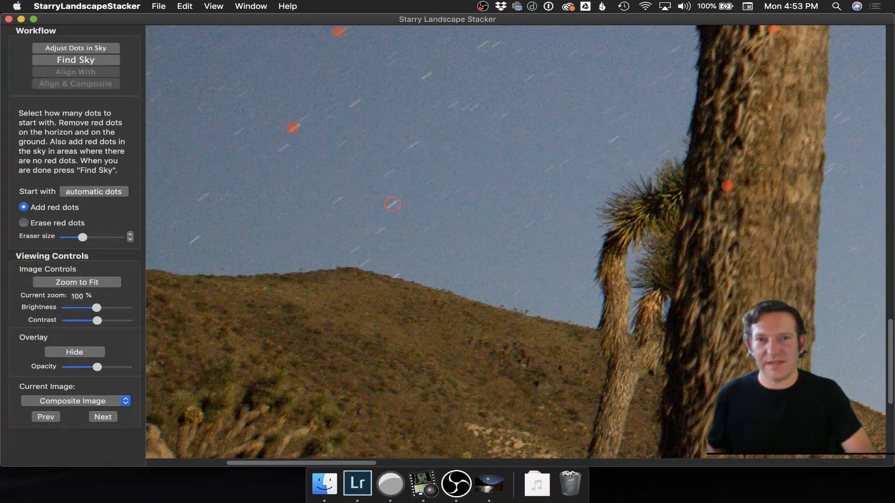
left_click(393, 204)
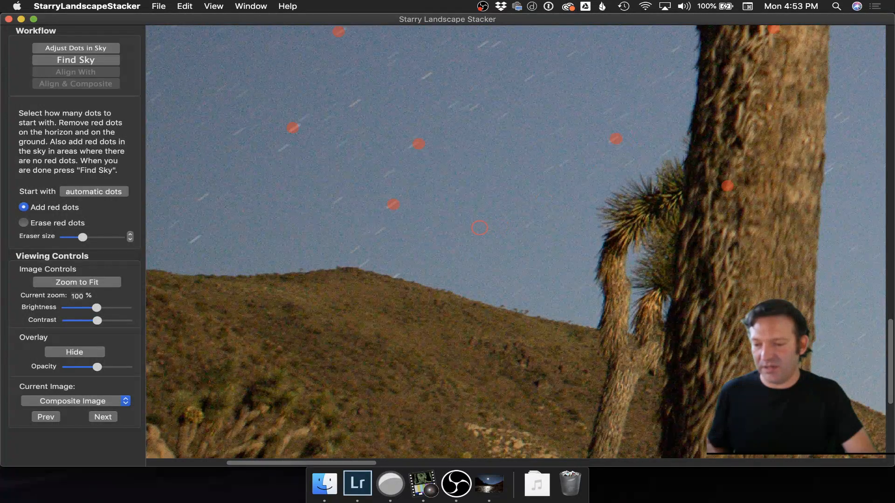
left_click(354, 252)
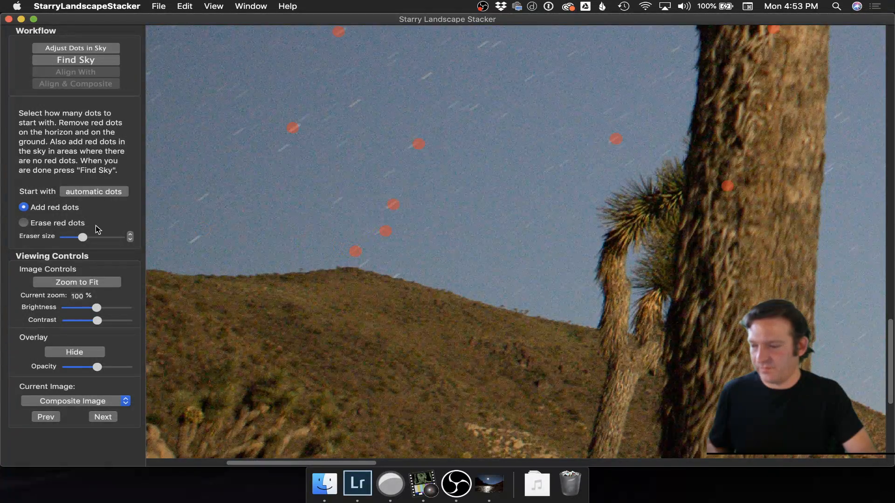
Erase the red dots that lie on the large Joshua tree's trunk
left_click(22, 223)
left_click(726, 186)
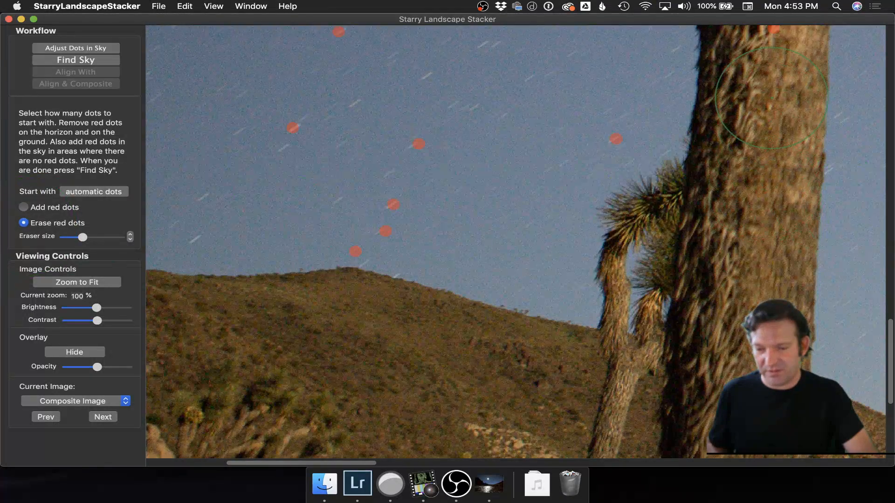
left_click(775, 70)
Add more red dots in the sparse sky above the ridge at the far left edge of the photo
mouse_move(774, 90)
left_mouse_down()
mouse_move(715, 335)
mouse_move(747, 174)
mouse_move(799, 70)
left_mouse_up()
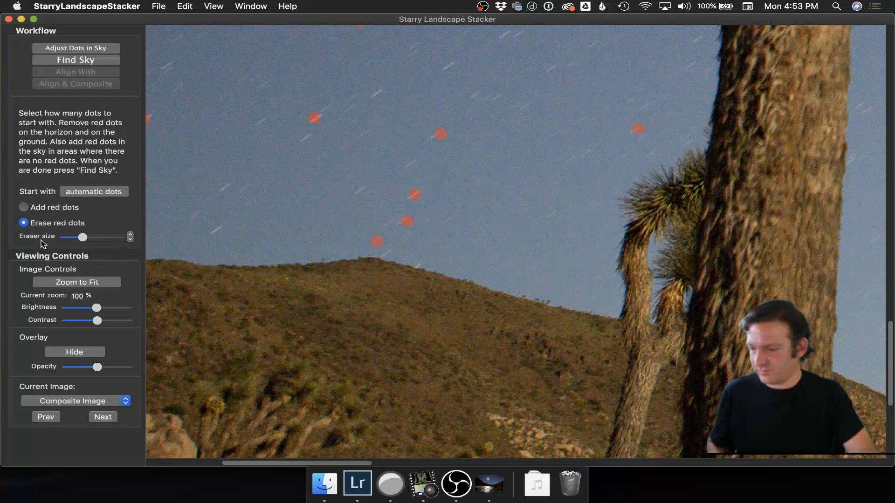
left_click(25, 207)
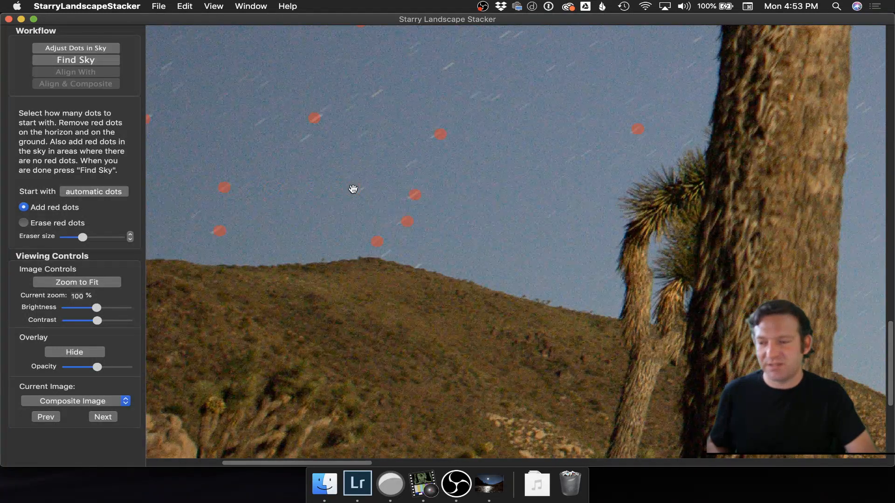
left_click_drag(517, 230, 783, 207)
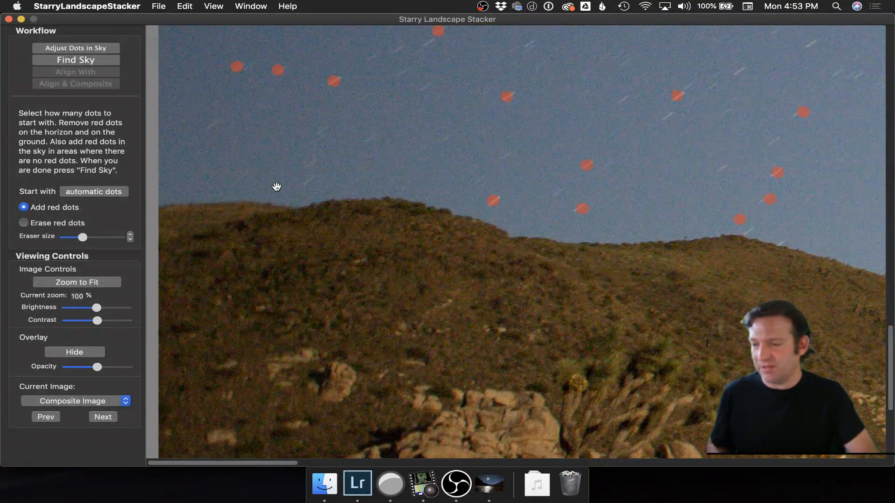
left_click_drag(274, 185, 299, 200)
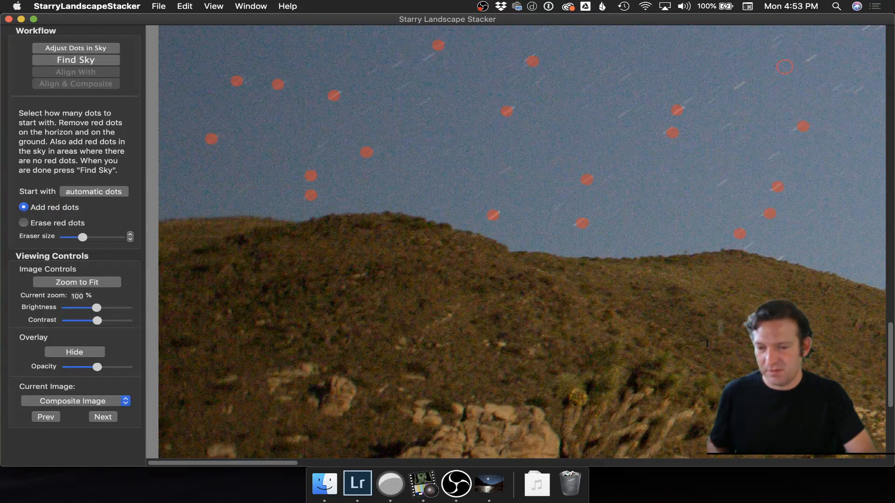
left_click_drag(765, 69, 758, 411)
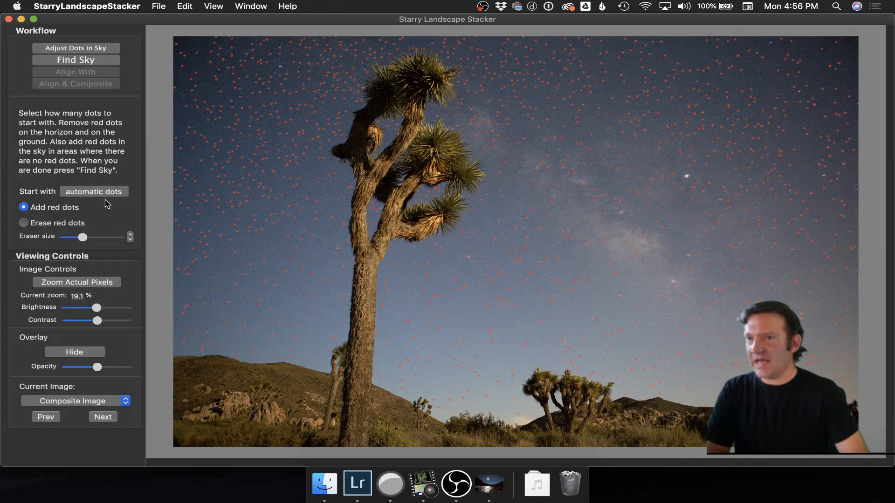
Generate the sky mask from the red dots and paint the missed areas in the photo's upper corners as sky
left_click(77, 60)
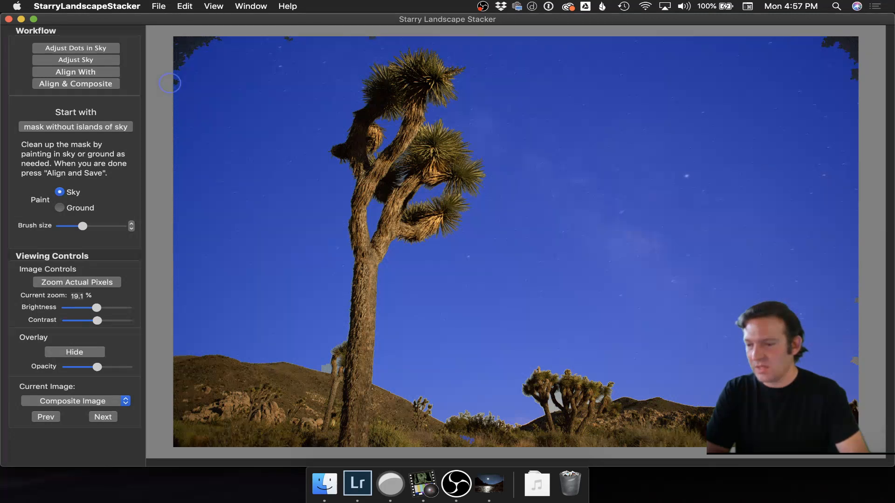
mouse_move(171, 83)
left_mouse_down()
mouse_move(179, 40)
mouse_move(290, 45)
mouse_move(205, 53)
mouse_move(188, 53)
mouse_move(342, 37)
mouse_move(625, 29)
mouse_move(892, 62)
mouse_move(808, 41)
mouse_move(859, 41)
mouse_move(851, 85)
left_mouse_up()
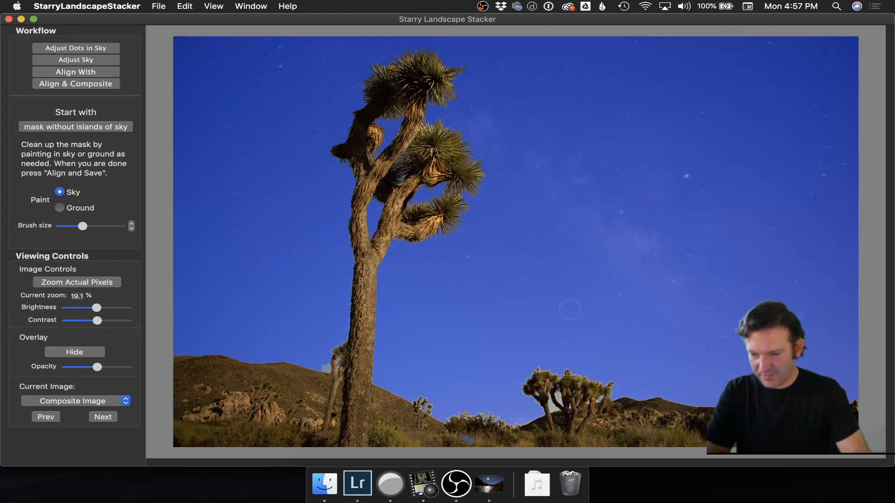
Reduce the brush size and paint the unmasked patch between the hill slope and the small Joshua tree as sky
left_click(82, 283)
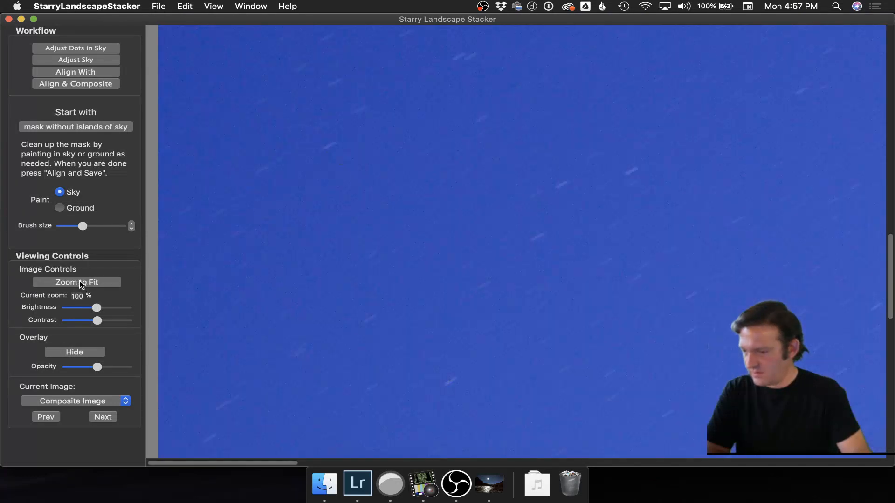
left_click_drag(573, 379, 727, 308)
left_click_drag(639, 339, 415, 325)
left_click_drag(686, 335, 553, 313)
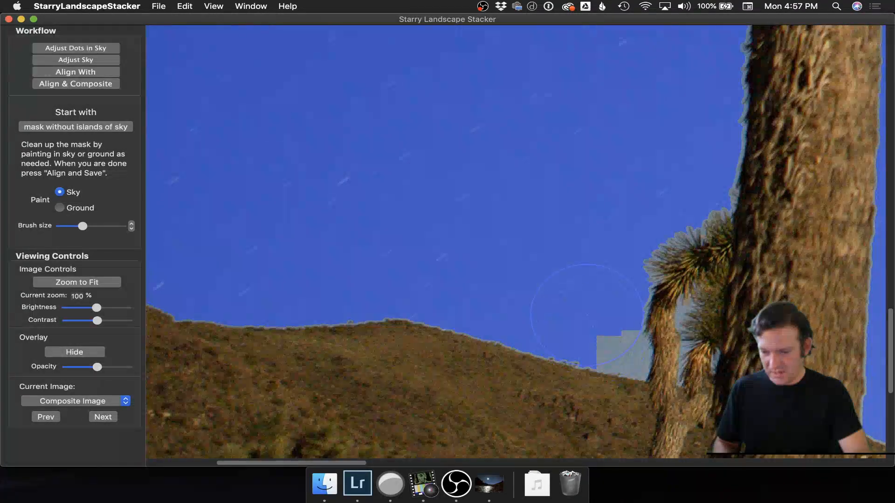
left_click_drag(66, 227, 67, 226)
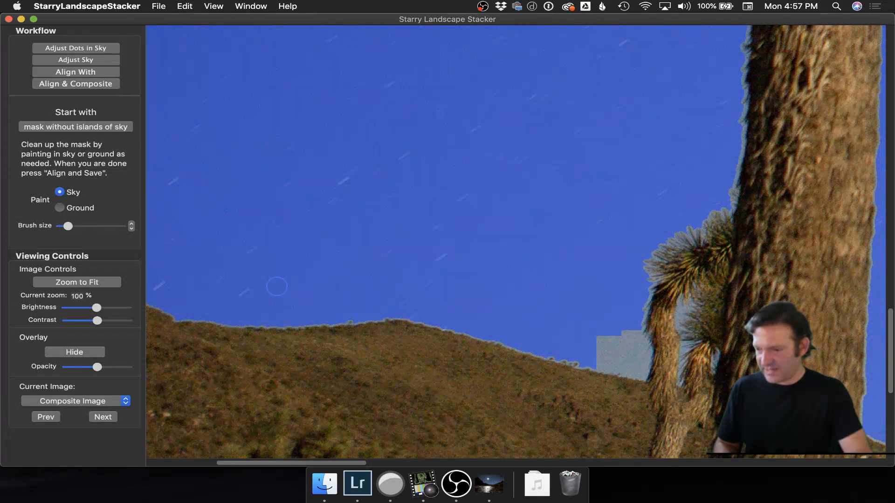
left_click_drag(596, 342, 603, 360)
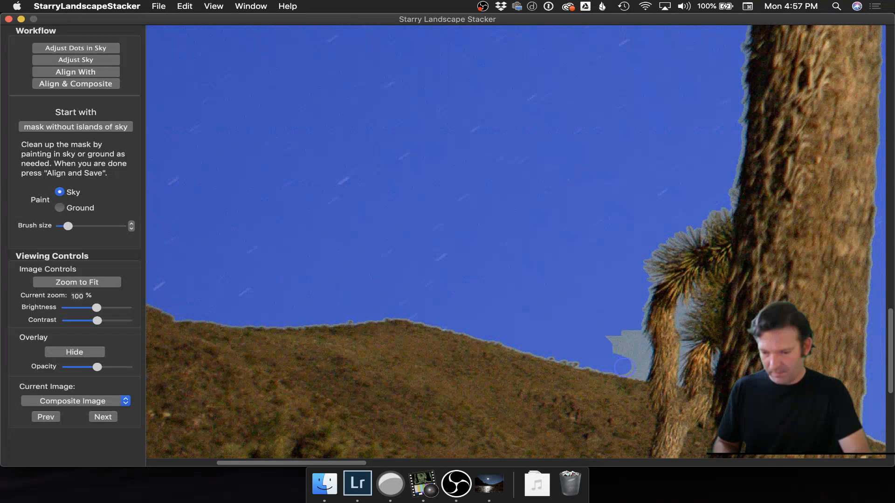
left_click_drag(635, 366, 634, 331)
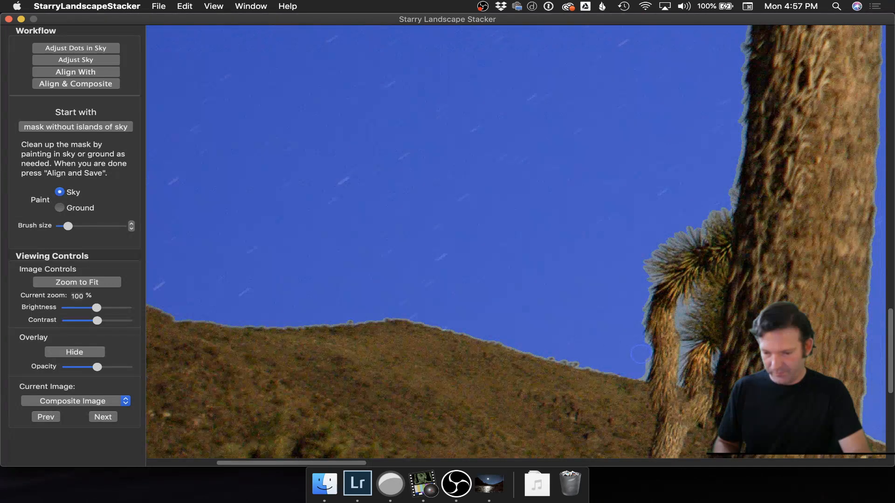
Examine the mask edges around the large Joshua tree's branches, spikes and trunk at actual pixels
mouse_move(715, 172)
left_mouse_down()
mouse_move(665, 271)
mouse_move(534, 433)
left_mouse_up()
left_click_drag(612, 138, 569, 394)
left_click_drag(510, 132, 407, 188)
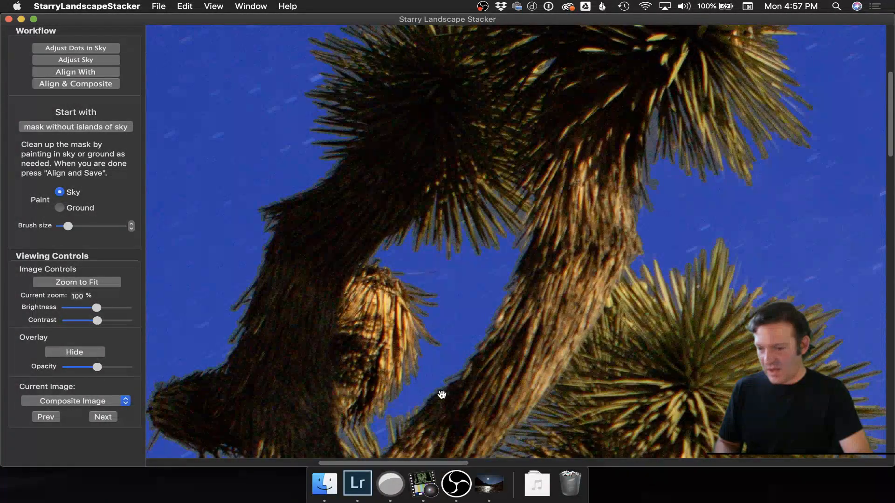
left_click_drag(678, 219, 637, 144)
left_click_drag(516, 384, 653, 96)
left_click_drag(494, 249, 563, 100)
left_click_drag(421, 286, 546, 70)
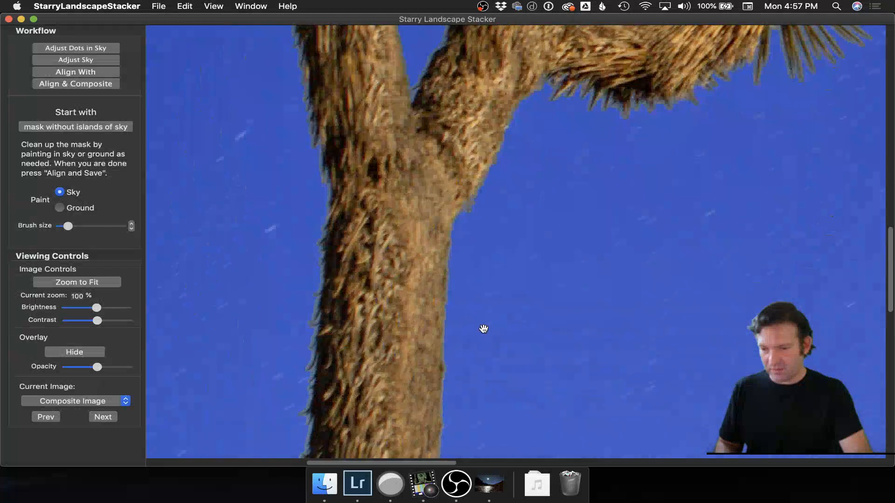
left_click_drag(489, 314, 522, 93)
left_click_drag(562, 401, 548, 149)
left_click_drag(477, 316, 354, 176)
Paint the stray sky-masked patch in the foreground grass below the bushes as ground
left_click_drag(688, 394, 446, 321)
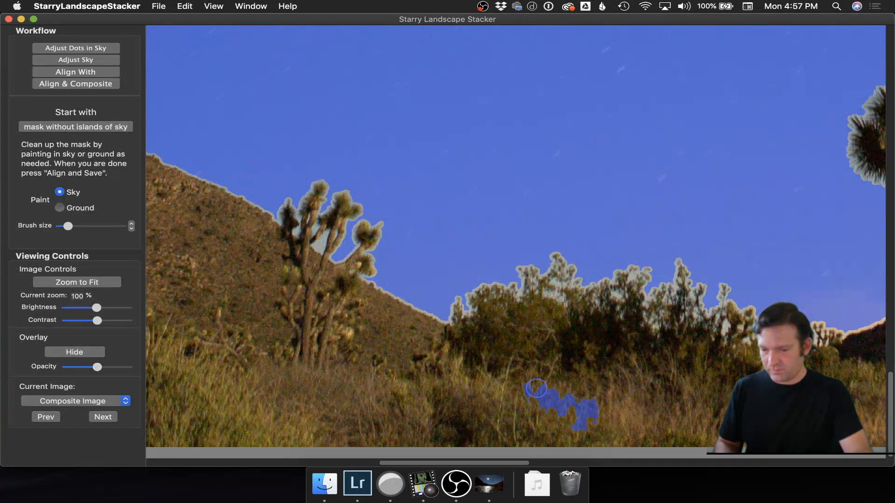
left_click_drag(583, 392, 575, 229)
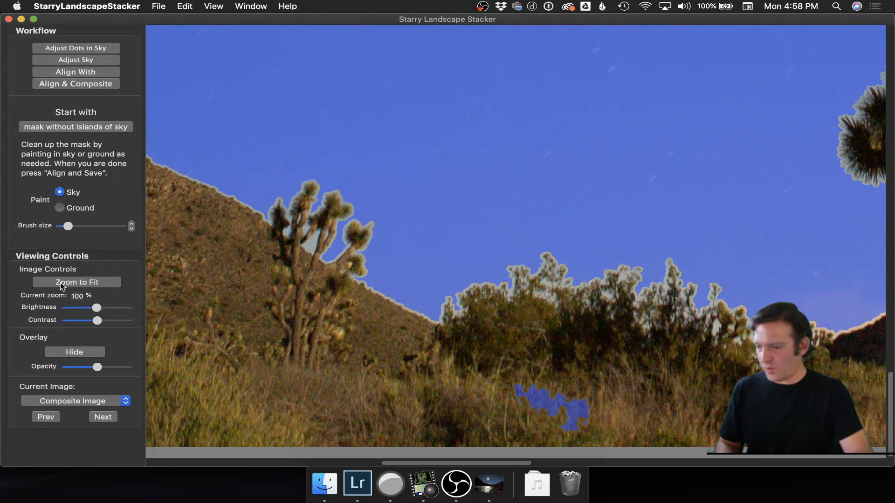
left_click(60, 208)
mouse_move(506, 400)
left_mouse_down()
mouse_move(555, 398)
mouse_move(580, 406)
mouse_move(593, 424)
left_mouse_up()
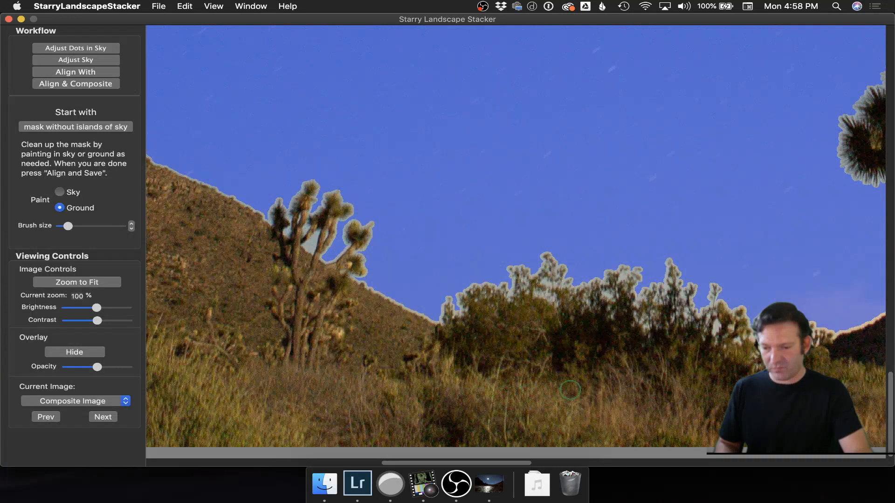
Paint the sky gaps between the trunks of the distant Joshua tree group as sky, using a smaller brush
left_click(61, 191)
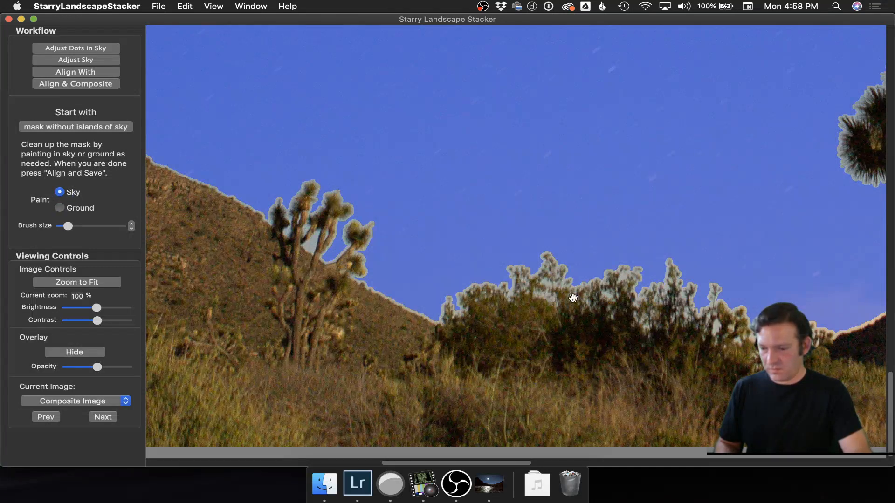
scroll(453, 341, "left", 10)
scroll(453, 341, "left", 10)
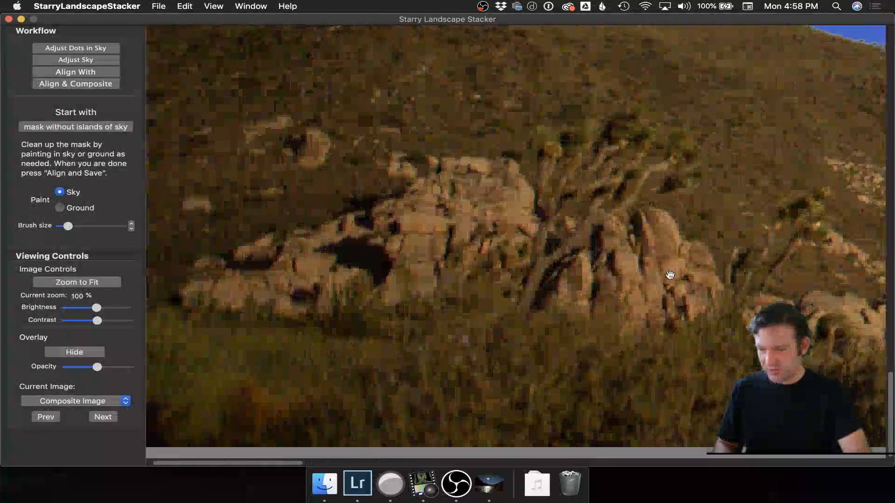
scroll(143, 294, "right", 15)
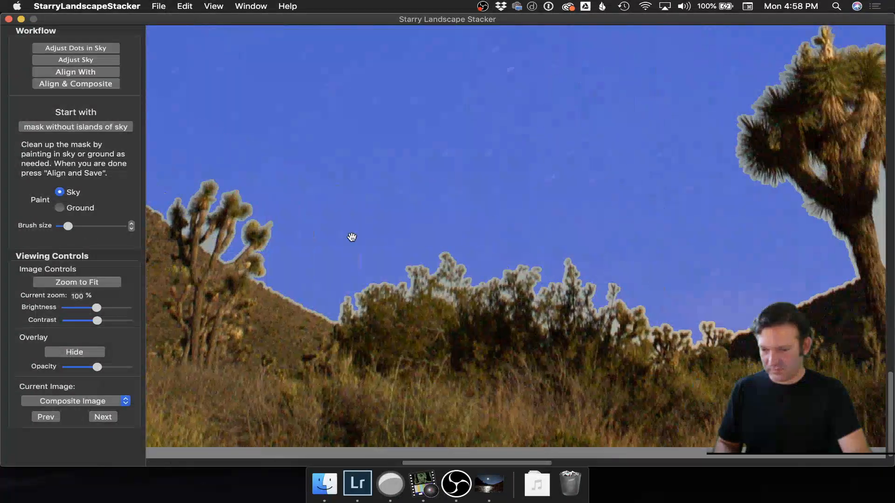
scroll(665, 285, "up", 5)
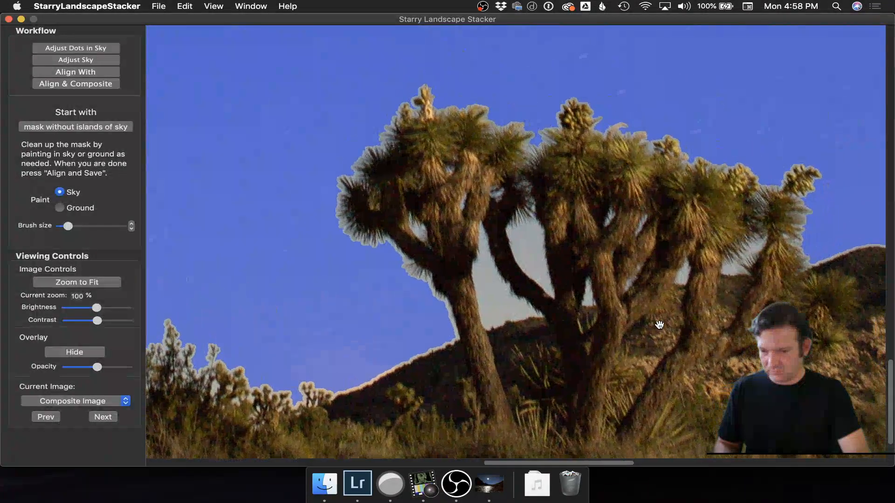
mouse_move(520, 233)
left_mouse_down()
mouse_move(530, 256)
mouse_move(533, 228)
mouse_move(531, 312)
left_mouse_up()
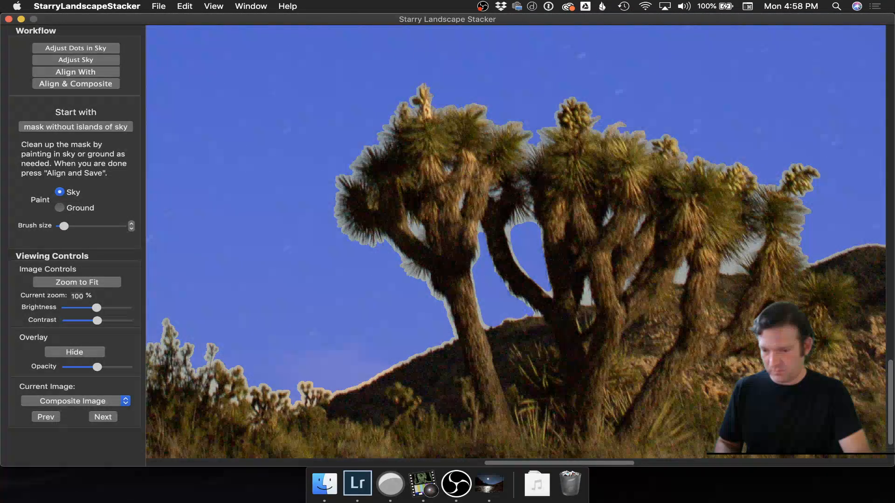
Examine the mask along the right-hand horizon and up the right edge of the sky at actual pixels
key("space")
left_click_drag(751, 266, 505, 284)
left_click_drag(773, 282, 524, 243)
left_click_drag(759, 233, 450, 195)
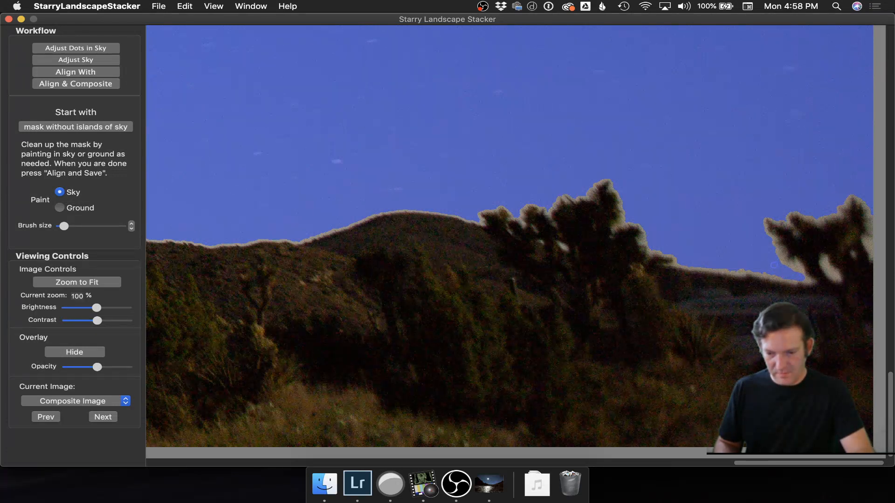
left_click_drag(838, 270, 830, 343)
left_click_drag(786, 135, 750, 286)
left_click_drag(713, 159, 675, 410)
left_click_drag(667, 196, 652, 338)
left_click_drag(672, 96, 655, 231)
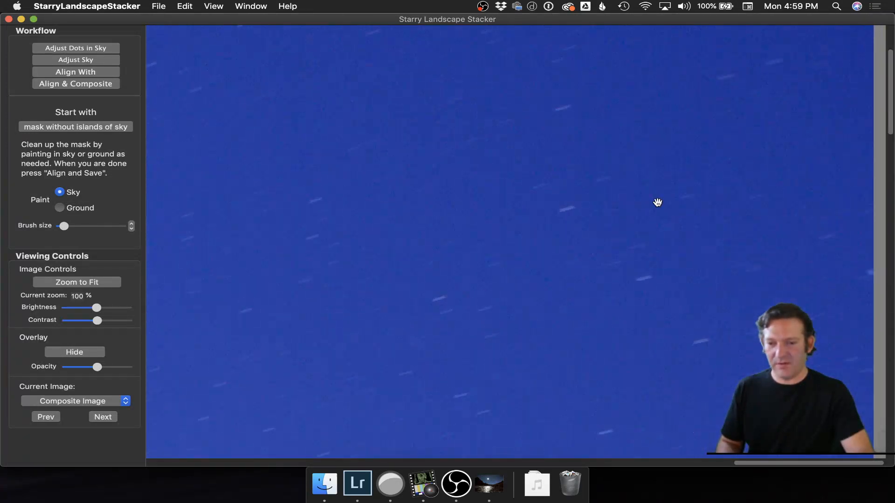
left_click_drag(654, 112, 642, 226)
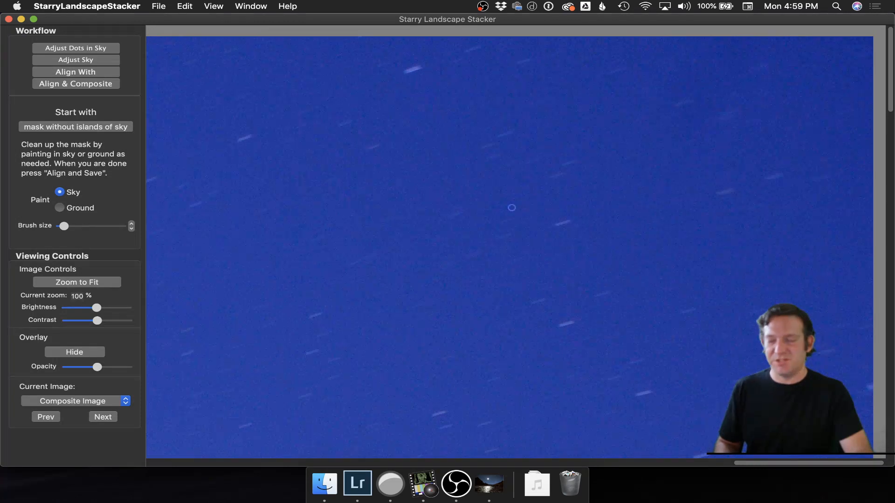
Align and composite the images, then save the Min Horizon Noise result as _MG_9760-Min Horizon Noise in the SLS Temp Files folder
left_click(79, 282)
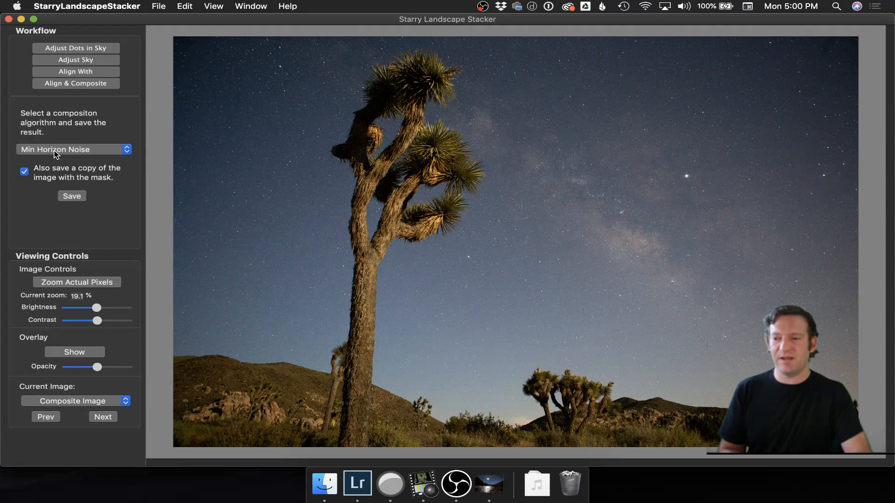
left_click(72, 196)
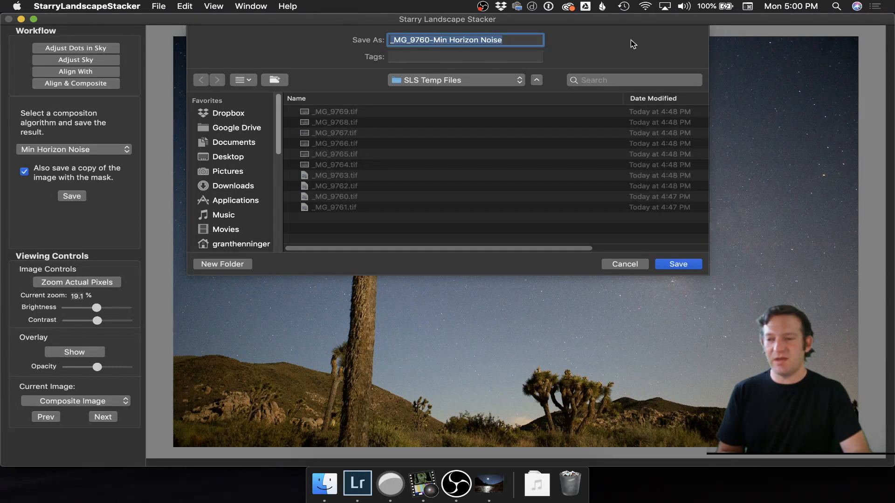
left_click(684, 264)
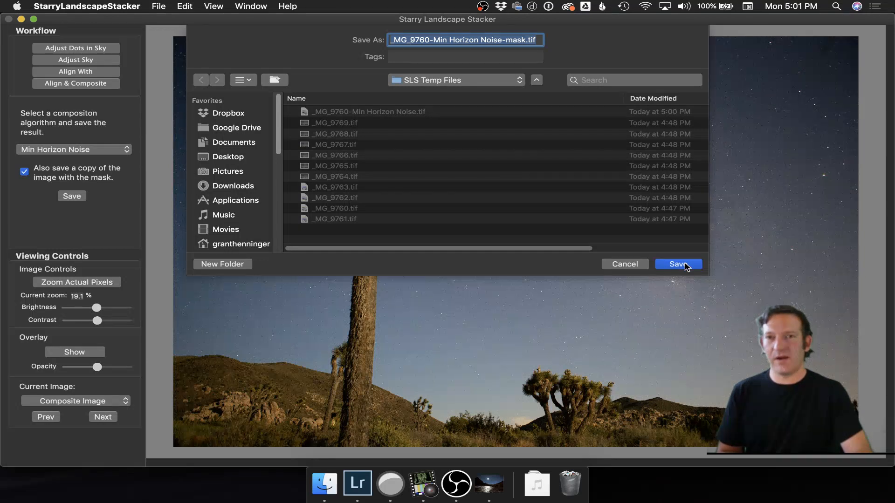
Save the composite's mask copy, and in Lightroom Classic import only the Min Horizon Noise composite and mask TIFFs from SLS Temp Files
left_click(679, 264)
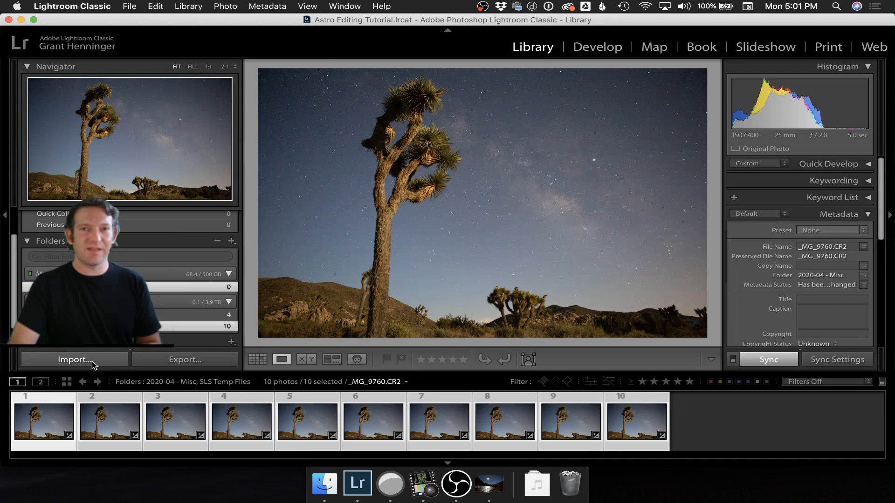
left_click(92, 363)
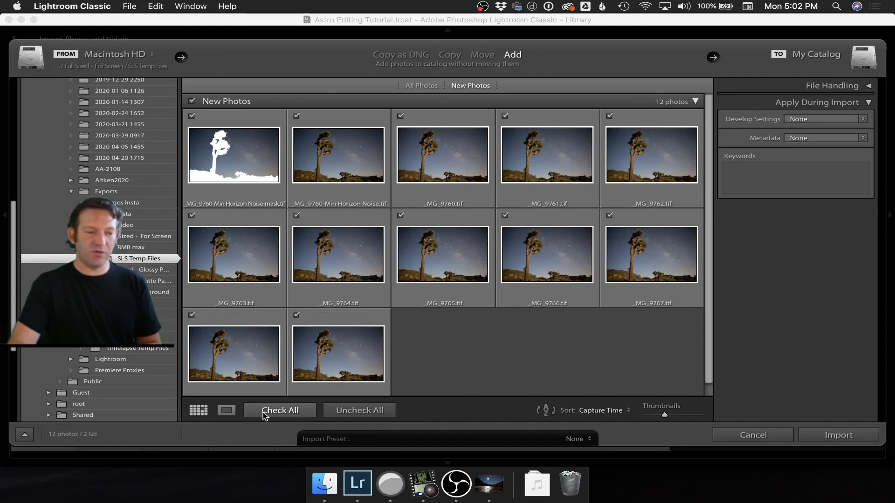
left_click(351, 412)
left_click(296, 117)
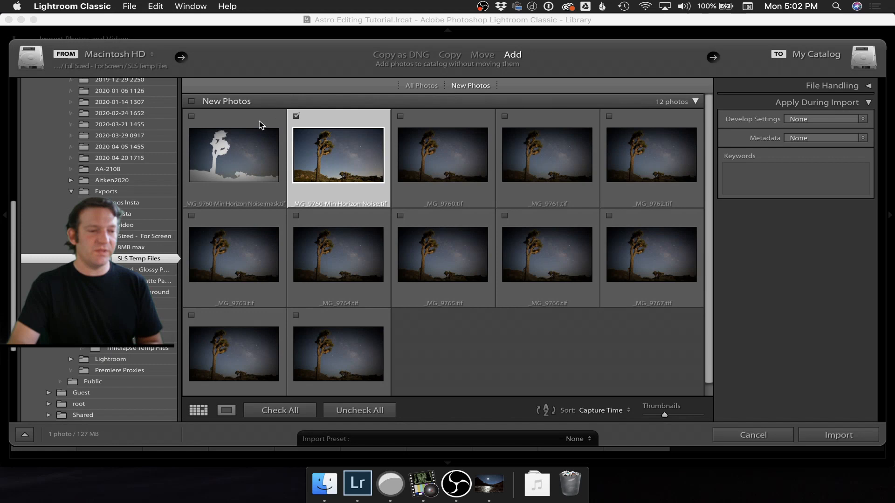
left_click(192, 117)
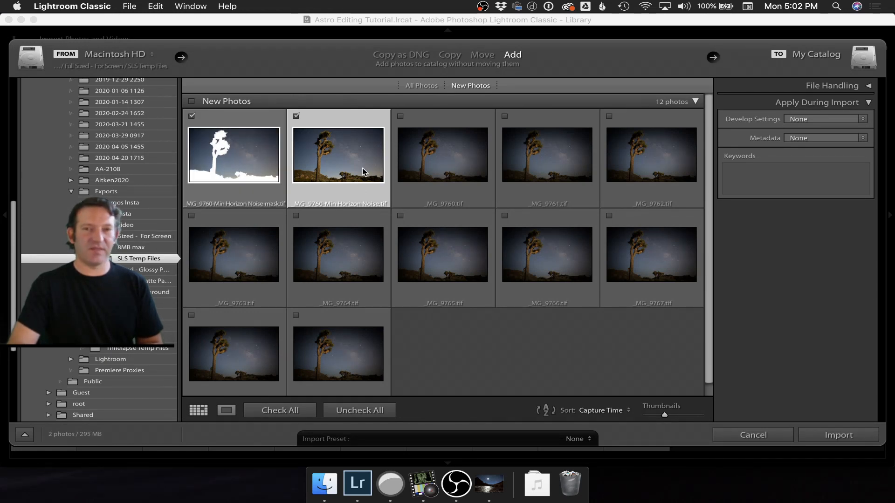
left_click(842, 435)
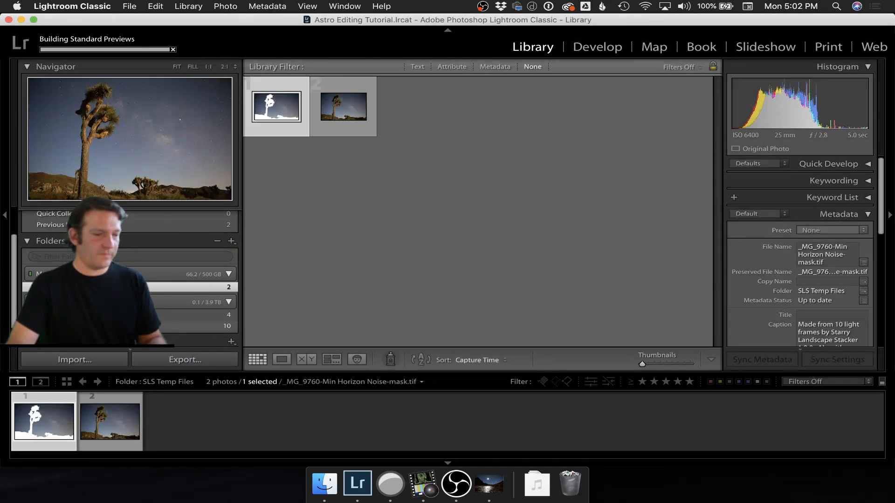
Show the SLS Temp Files and 2020-04 - Misc folders together and compare the composite's sky noise with _MG_9764.CR2 at 1:1
left_click(116, 326, "super")
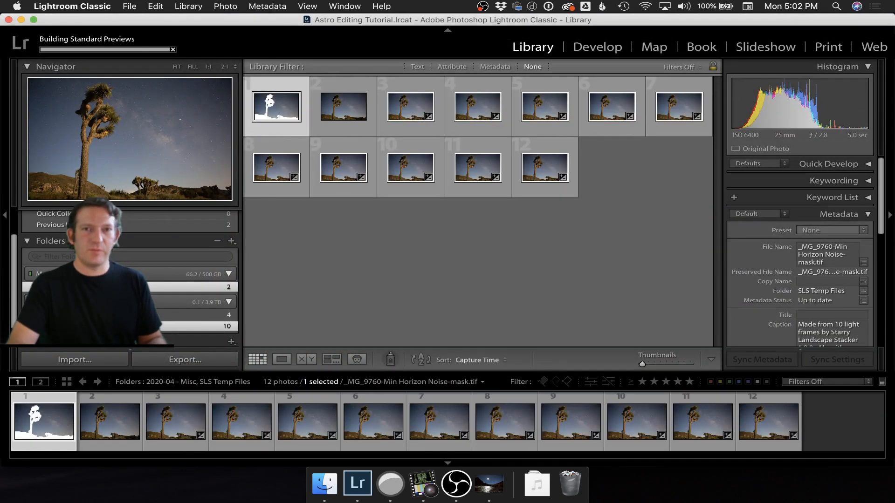
left_click(118, 433)
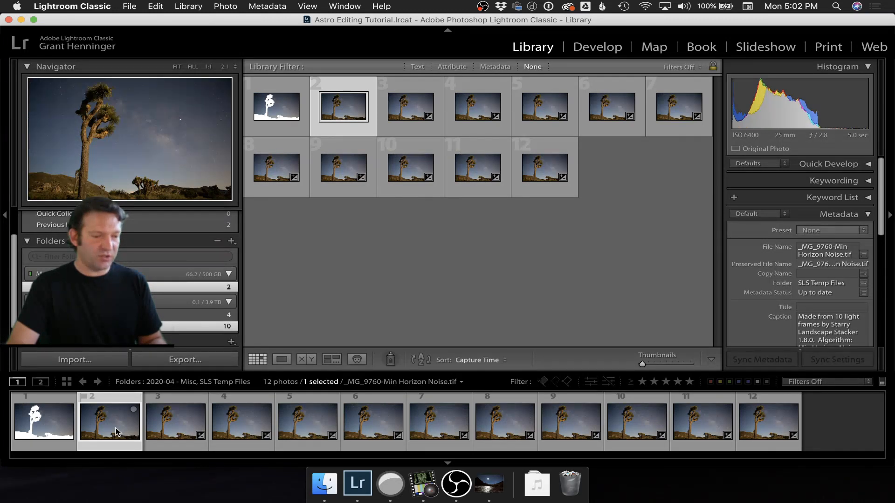
key("Right")
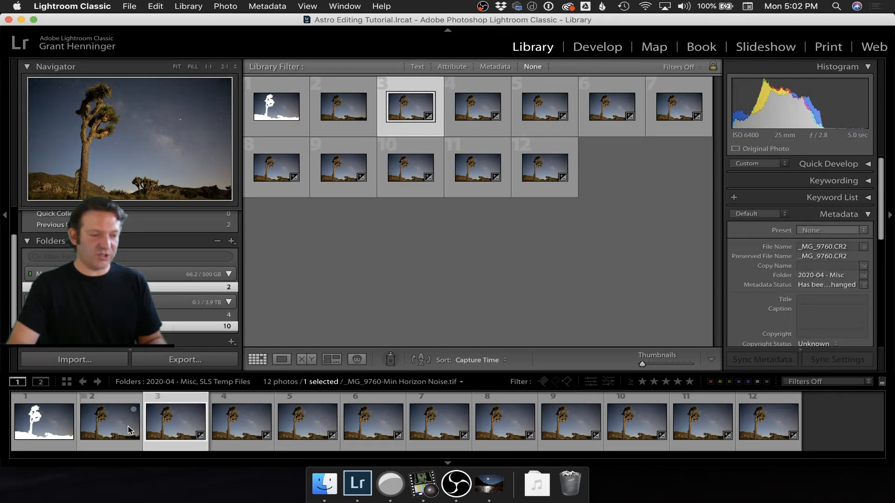
double_click(446, 432)
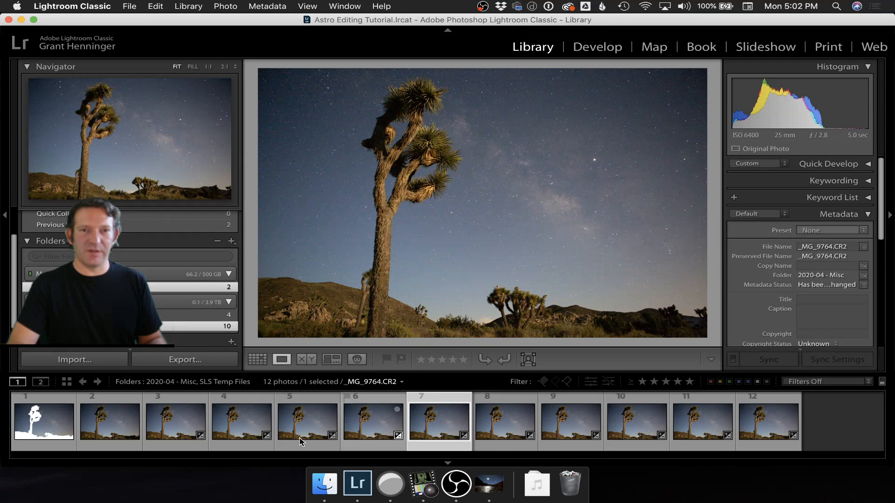
left_click(100, 428)
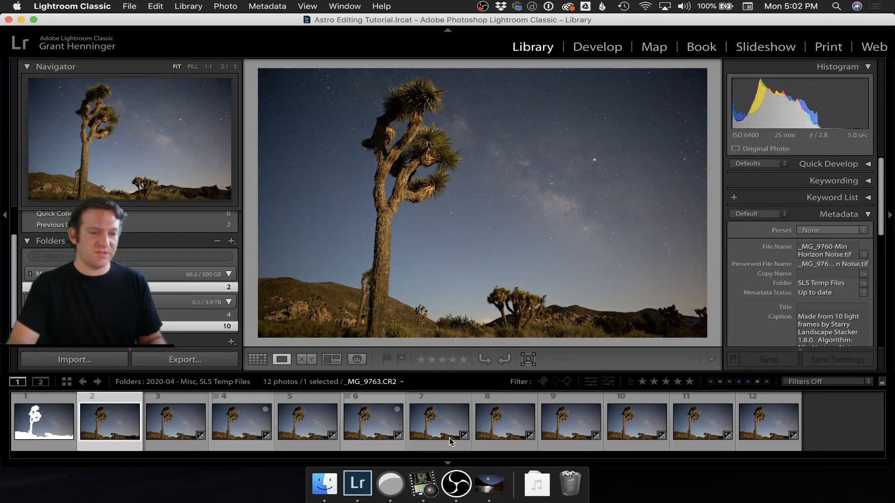
left_click(577, 226)
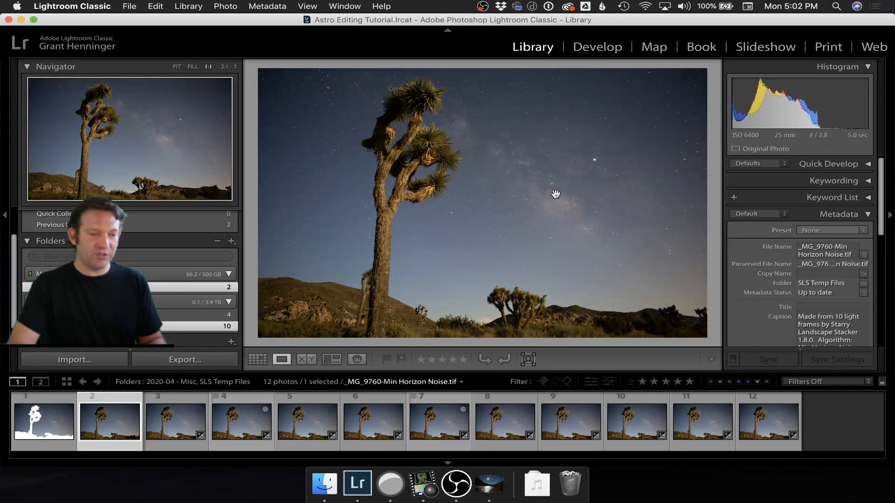
left_click(555, 194)
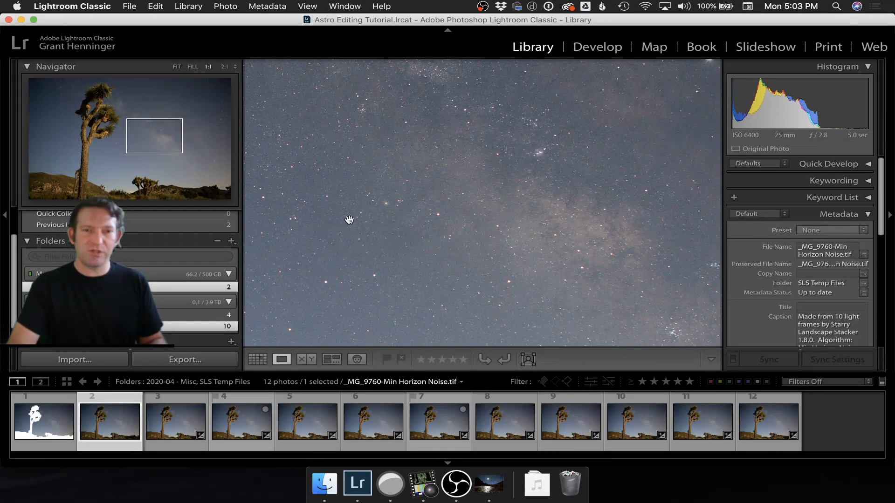
left_click(445, 430)
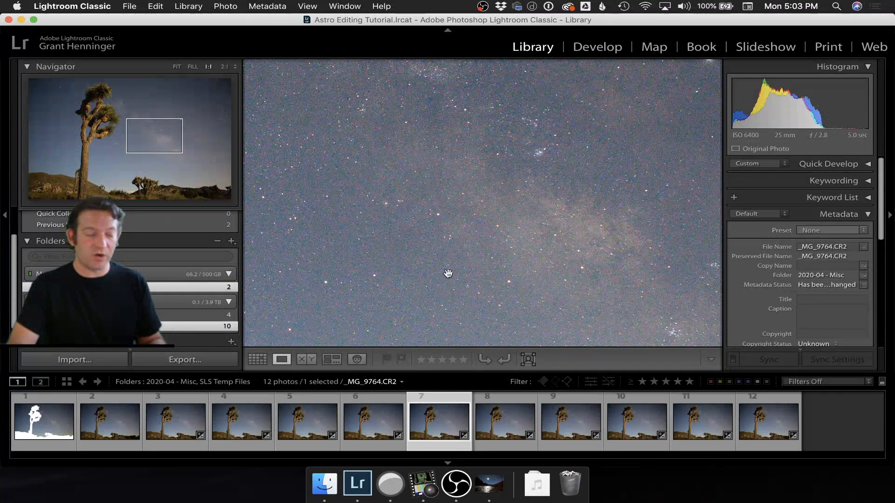
left_click(129, 430)
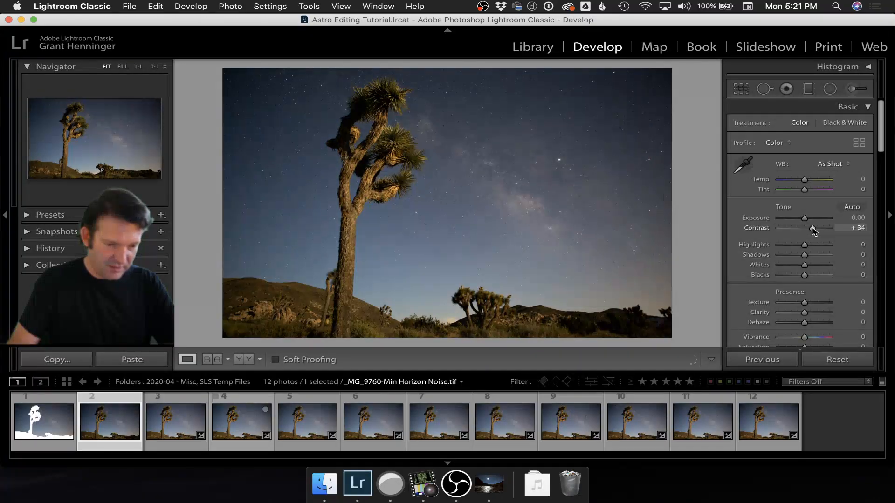
Set the composite's Highlights to -26, Shadows to -18, Whites to +21, Blacks to -26 and Dehaze to +10
left_click_drag(804, 245, 811, 268)
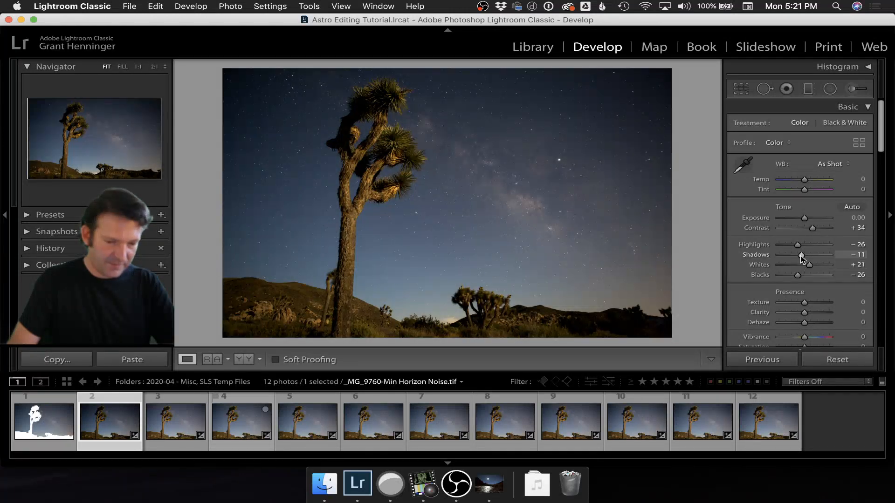
left_click_drag(800, 255, 798, 255)
left_click_drag(804, 323, 810, 322)
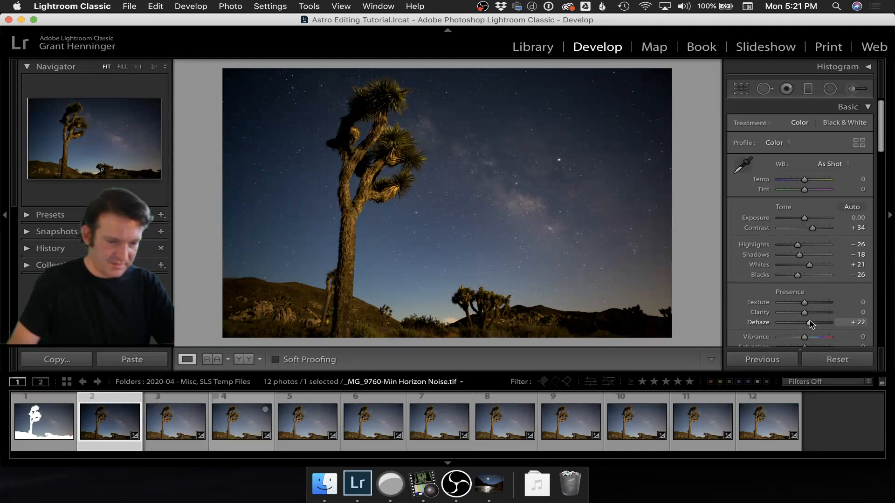
left_click_drag(809, 322, 806, 323)
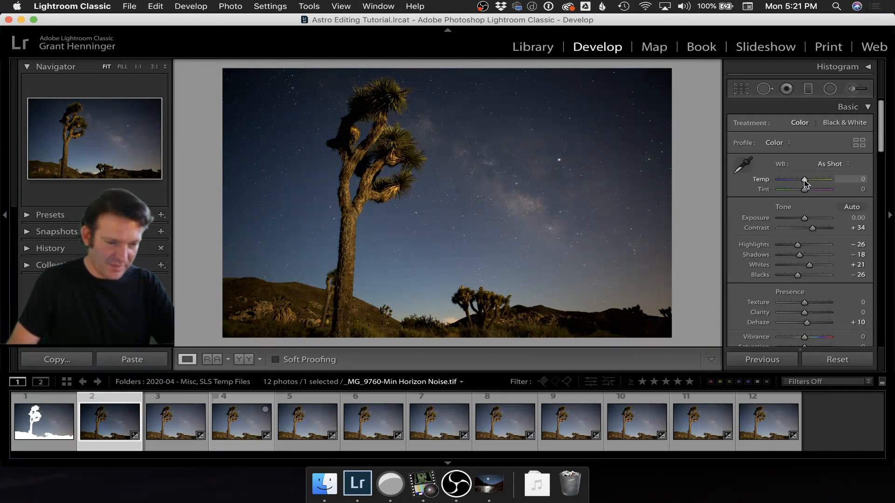
Adjust the composite's color with Temp at -8, Vibrance at +13 and Saturation at -6
left_click_drag(802, 179, 801, 180)
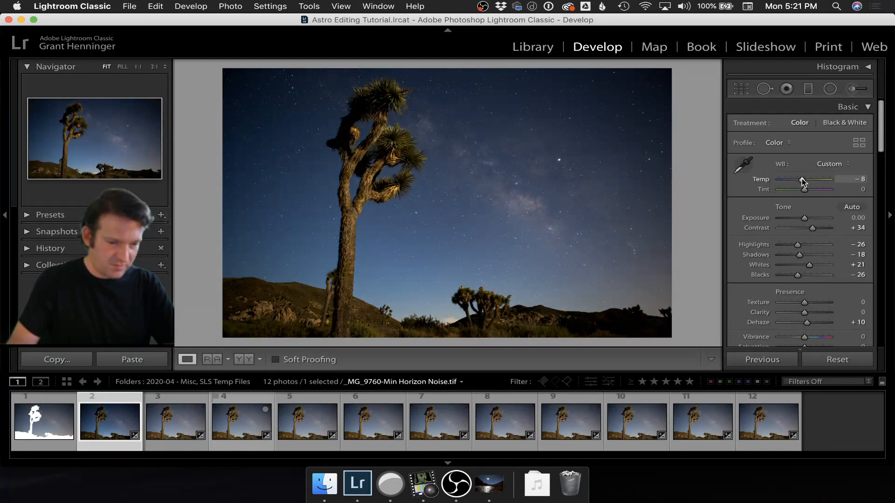
scroll(798, 227, "down", 1)
scroll(800, 228, "down", 3)
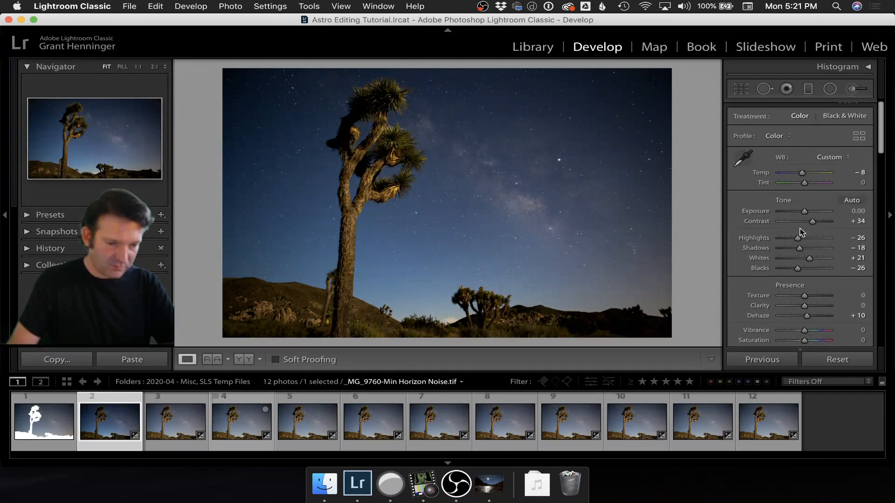
scroll(801, 233, "down", 3)
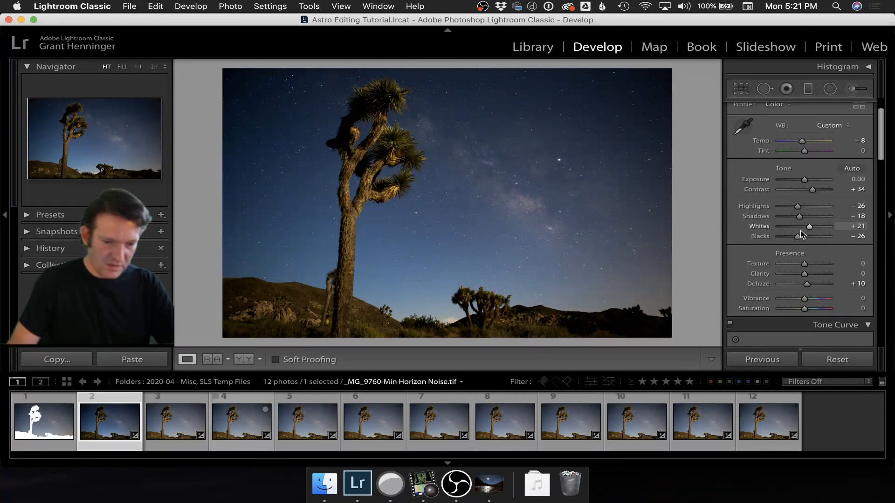
scroll(801, 238, "down", 1)
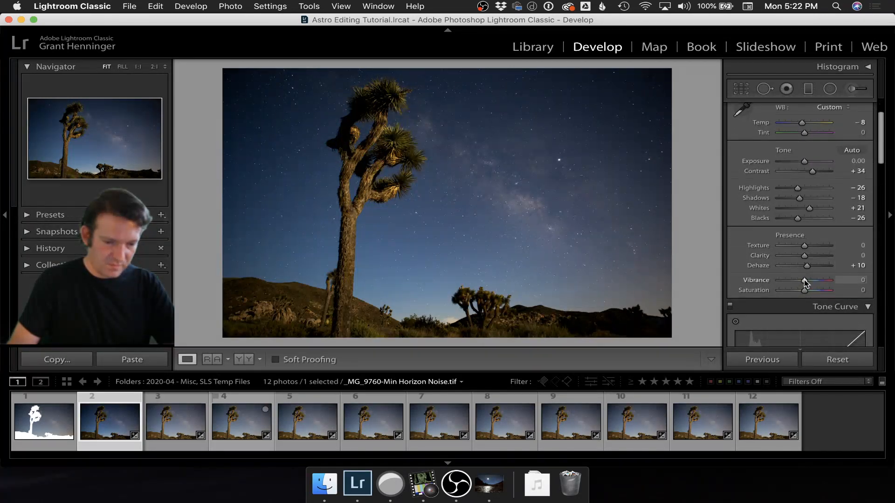
left_click_drag(806, 281, 806, 280)
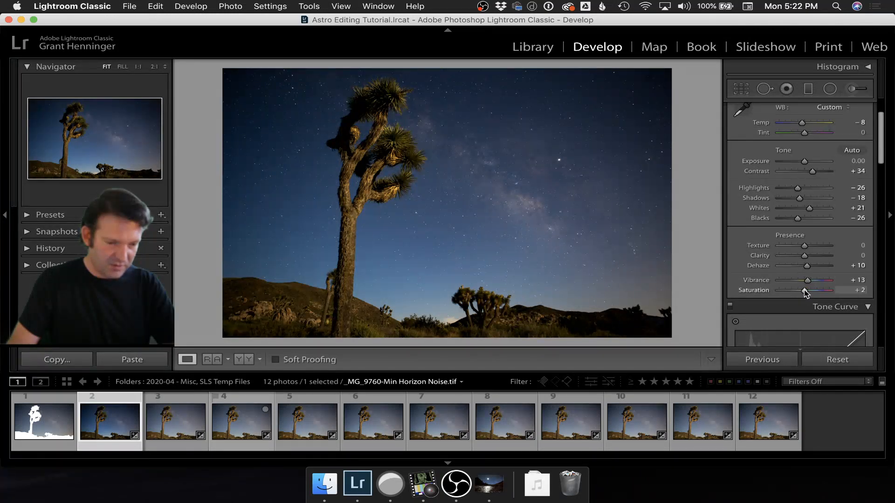
left_click_drag(803, 290, 804, 289)
left_click_drag(804, 287, 803, 287)
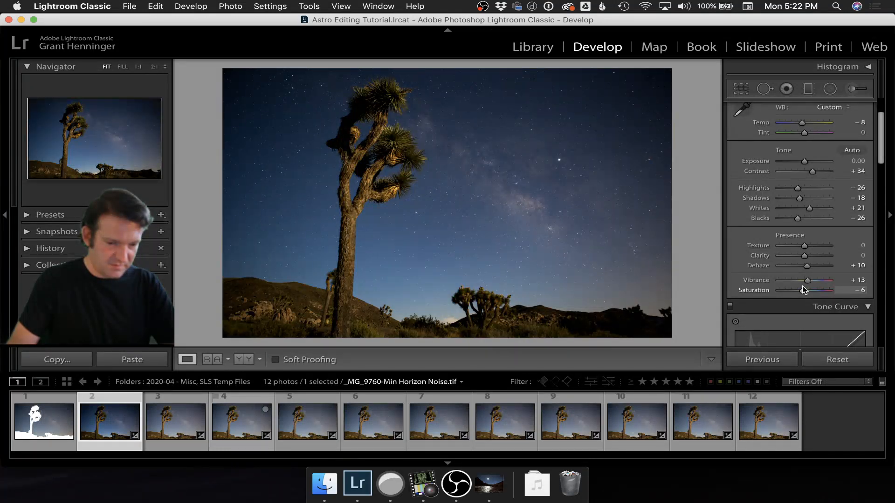
Shape the Tone Curve with Highlights +17, Lights +8, Darks -4 and Shadows -8
scroll(804, 280, "down", 10)
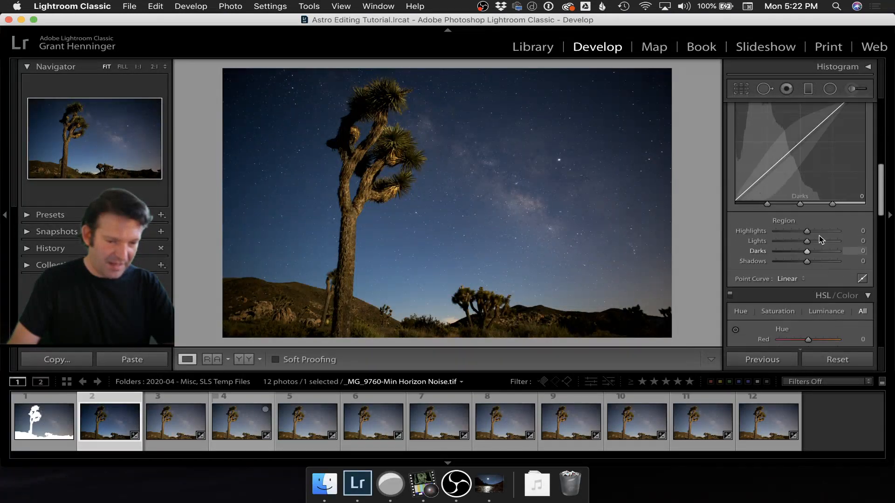
left_click_drag(807, 232, 812, 231)
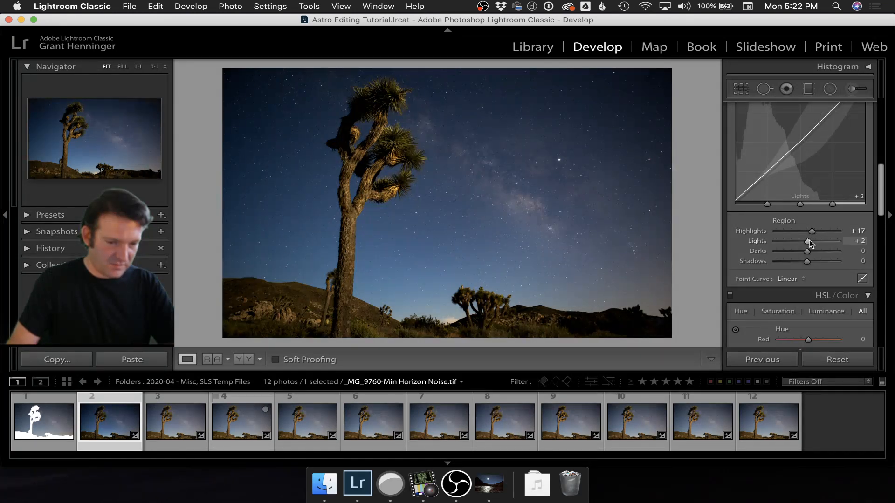
left_click_drag(810, 240, 803, 259)
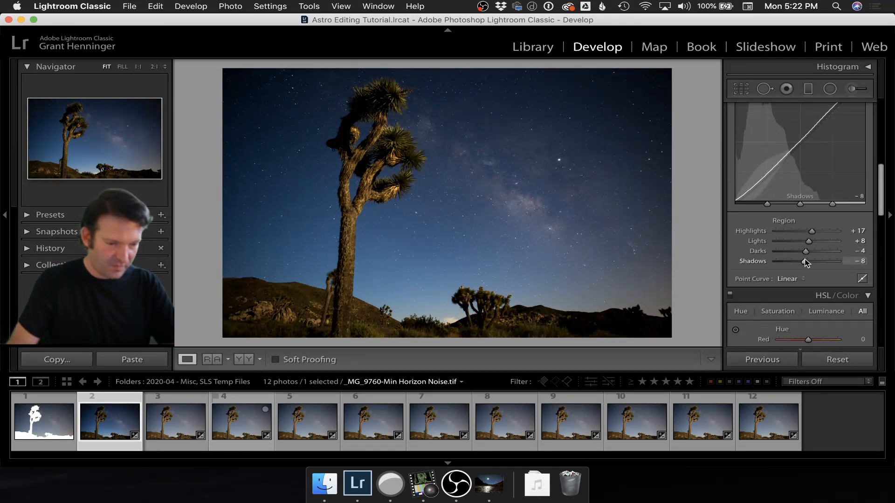
Turn on Remove Chromatic Aberration and Enable Profile Corrections in the composite's Lens Corrections
scroll(806, 263, "down", 5)
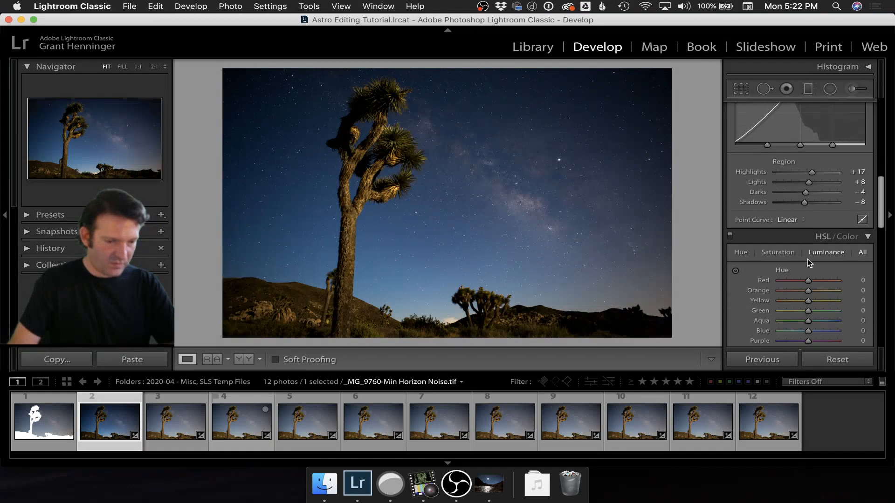
scroll(807, 259, "down", 4)
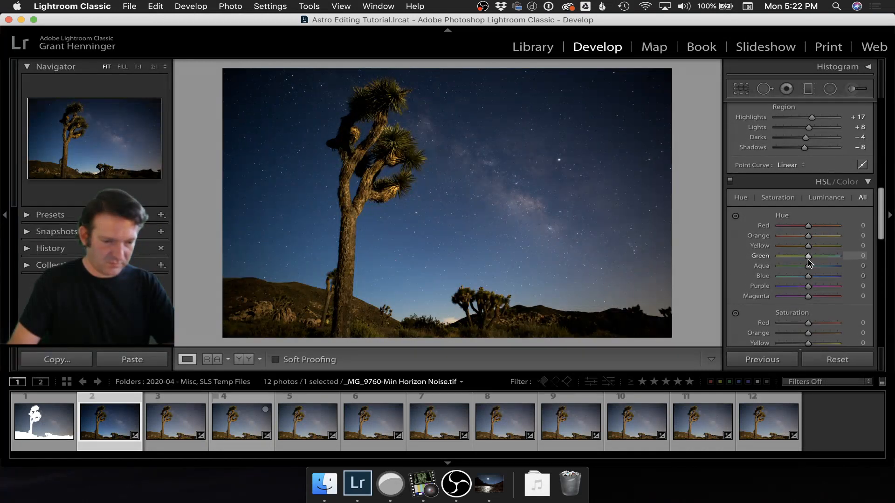
scroll(809, 263, "down", 2)
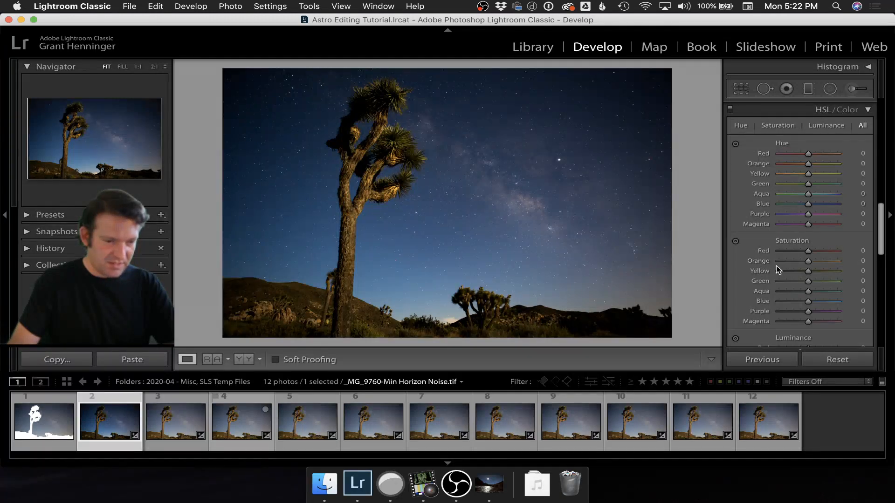
scroll(776, 269, "down", 3)
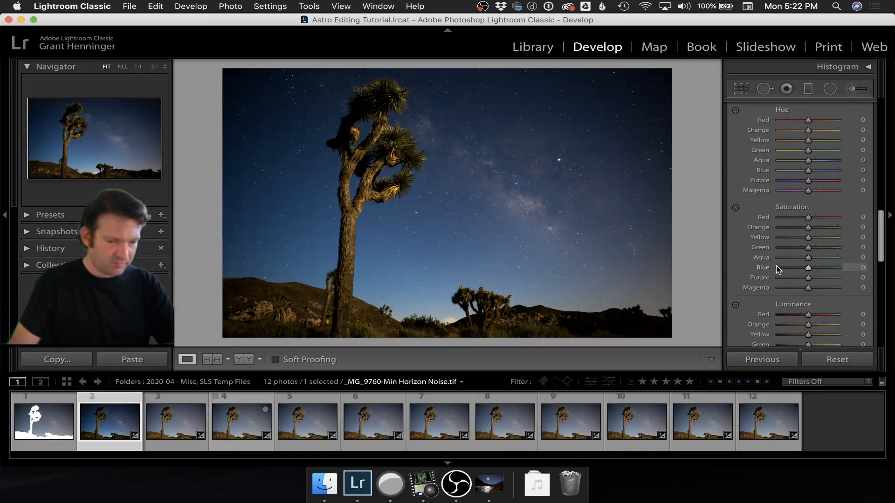
scroll(776, 266, "down", 3)
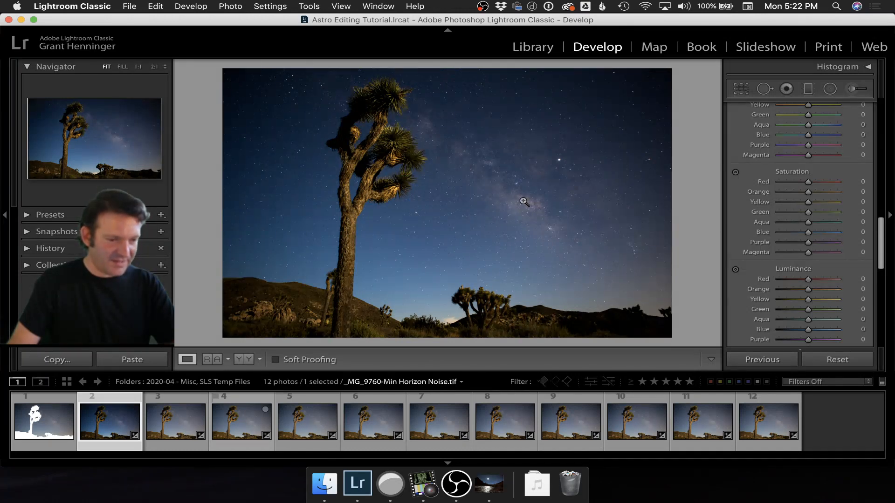
scroll(750, 279, "down", 20)
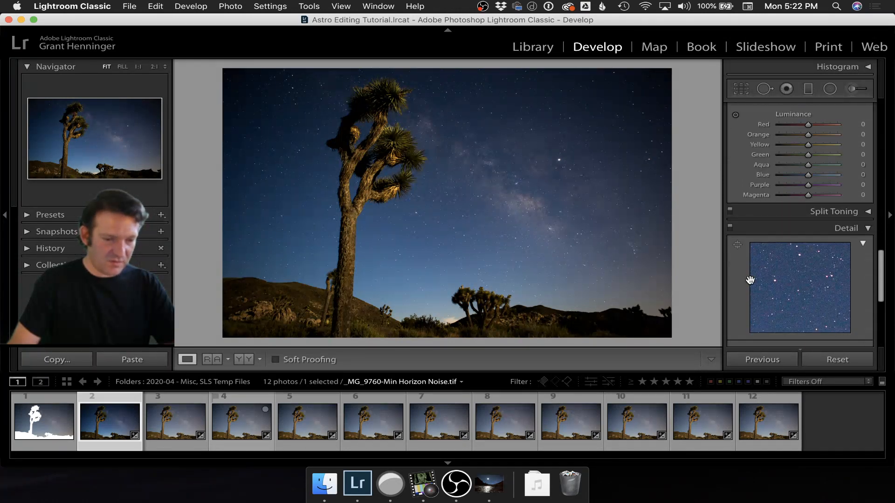
scroll(752, 282, "down", 5)
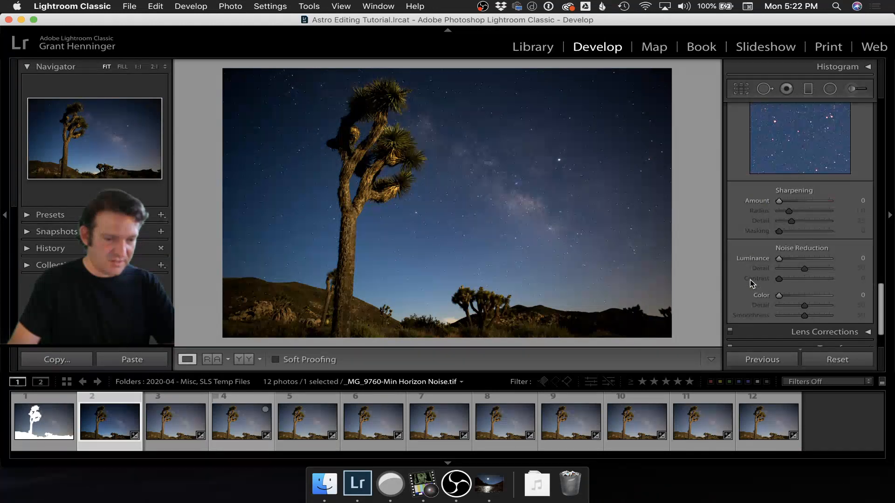
scroll(751, 280, "down", 3)
left_click(819, 286)
left_click(746, 198)
left_click(751, 208)
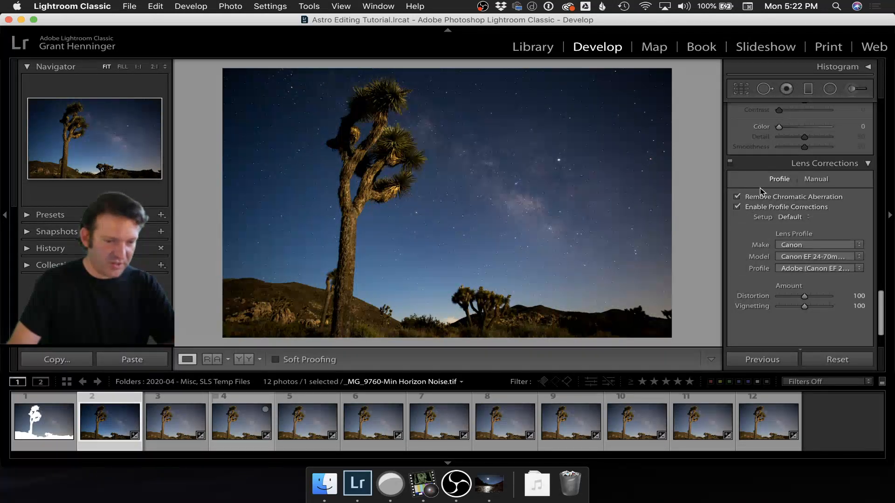
Crop the composite to the 4 x 5 / 8 x 10 aspect ratio, shifting the crop slightly toward the photo's right side
left_click(741, 88)
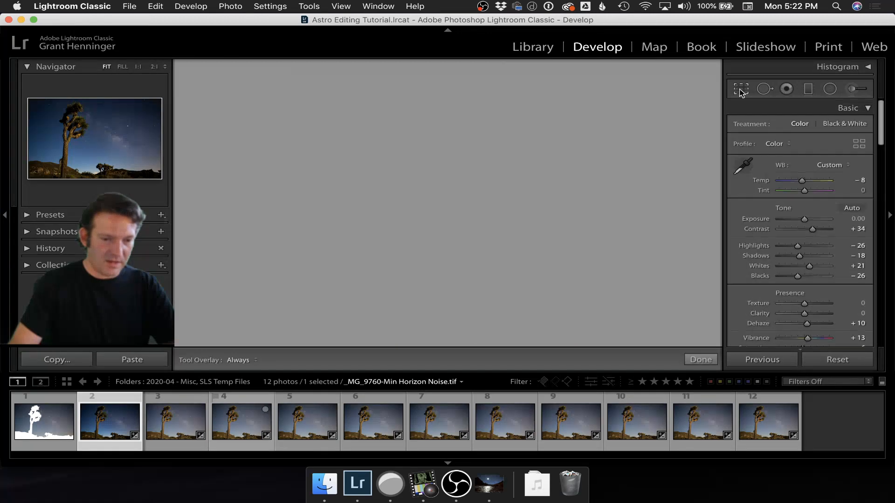
left_click(834, 129)
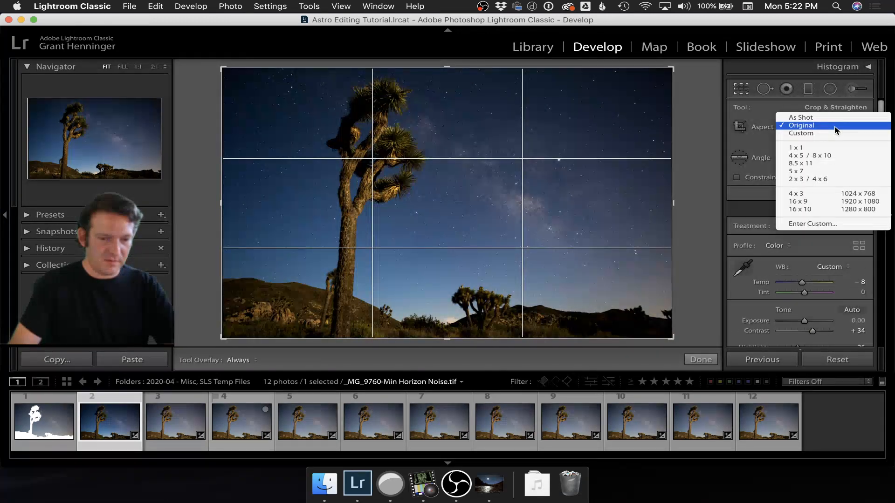
left_click(830, 156)
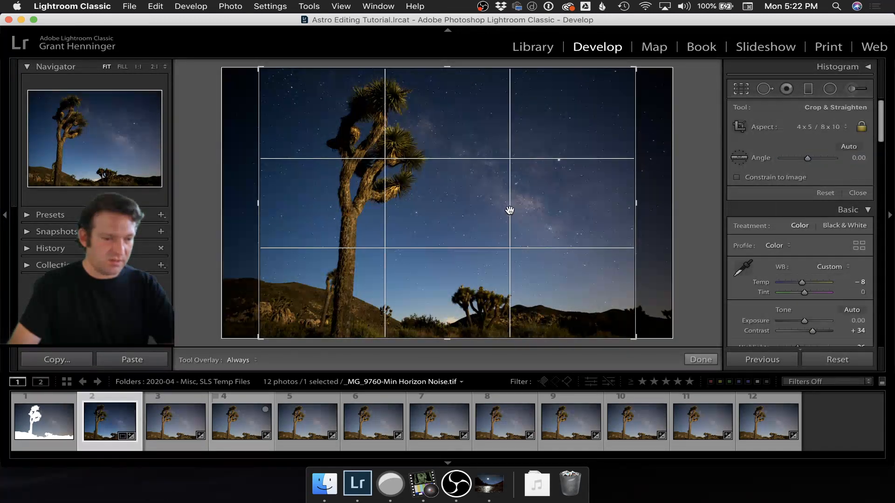
left_click_drag(563, 227, 555, 230)
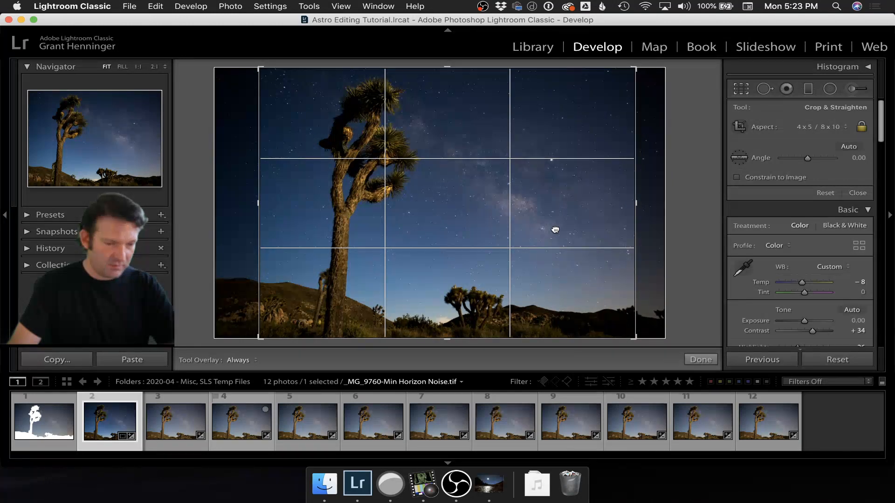
left_click(741, 89)
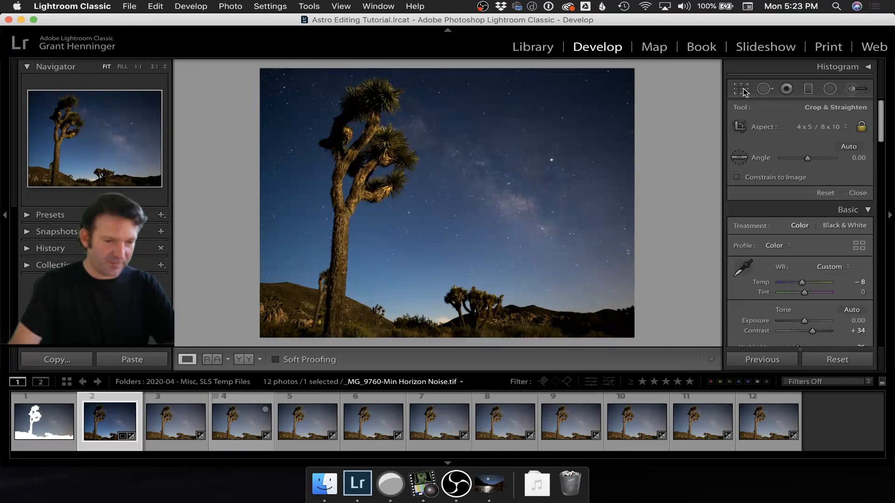